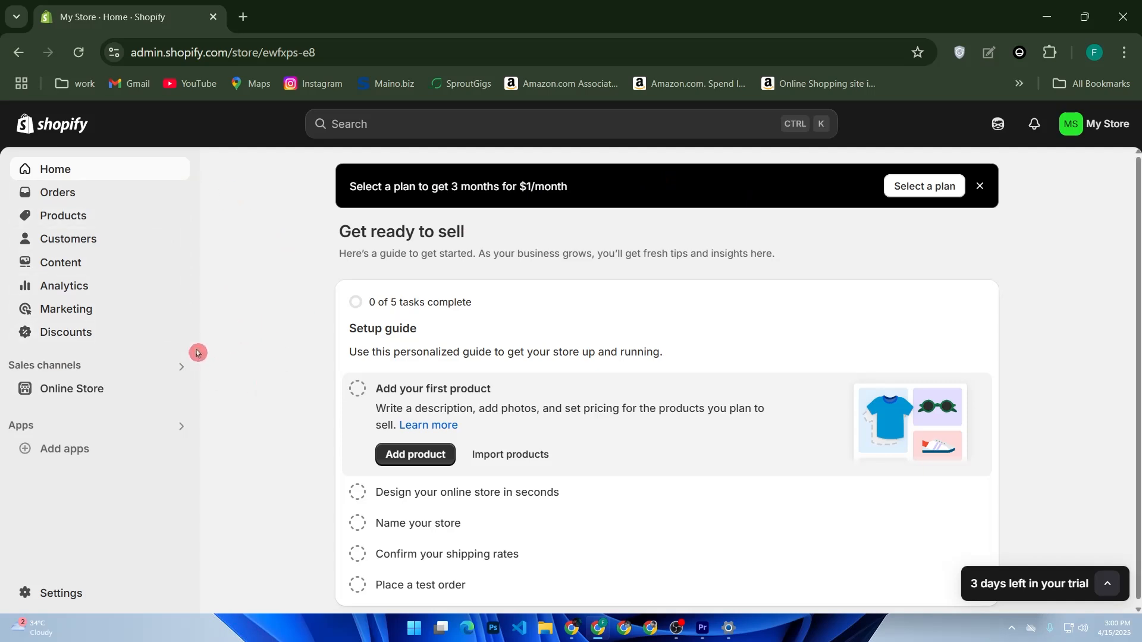
Open the Shopify App Store from the admin's recommended apps
{"action": "left_click", "coordinate": [96, 449]}
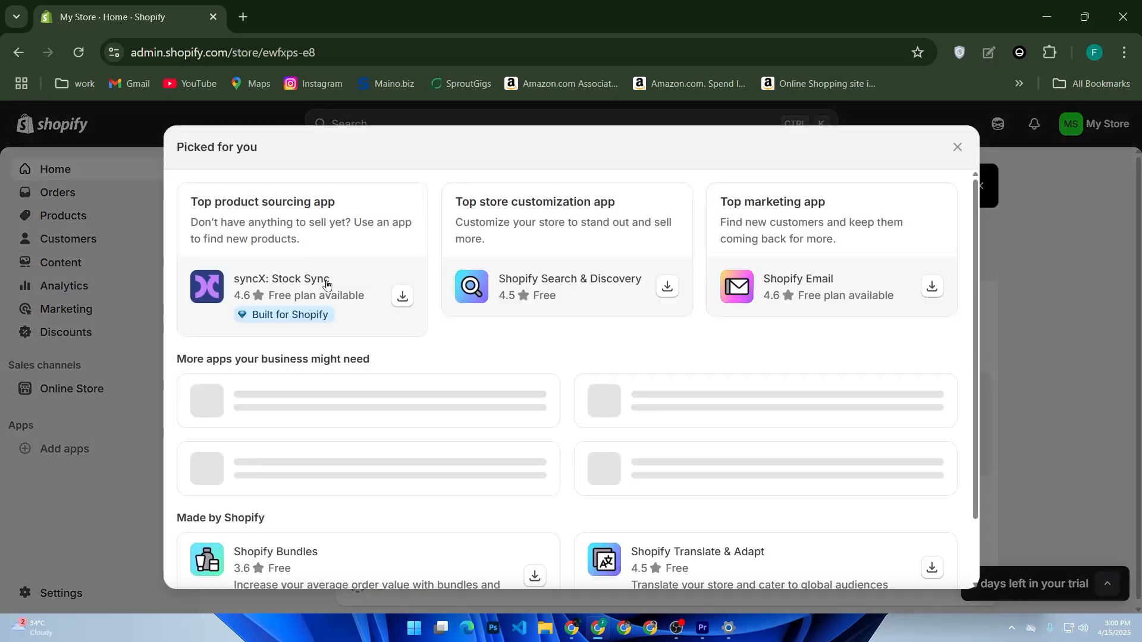
{"action": "scroll", "coordinate": [576, 275], "scroll_direction": "down", "scroll_amount": 5}
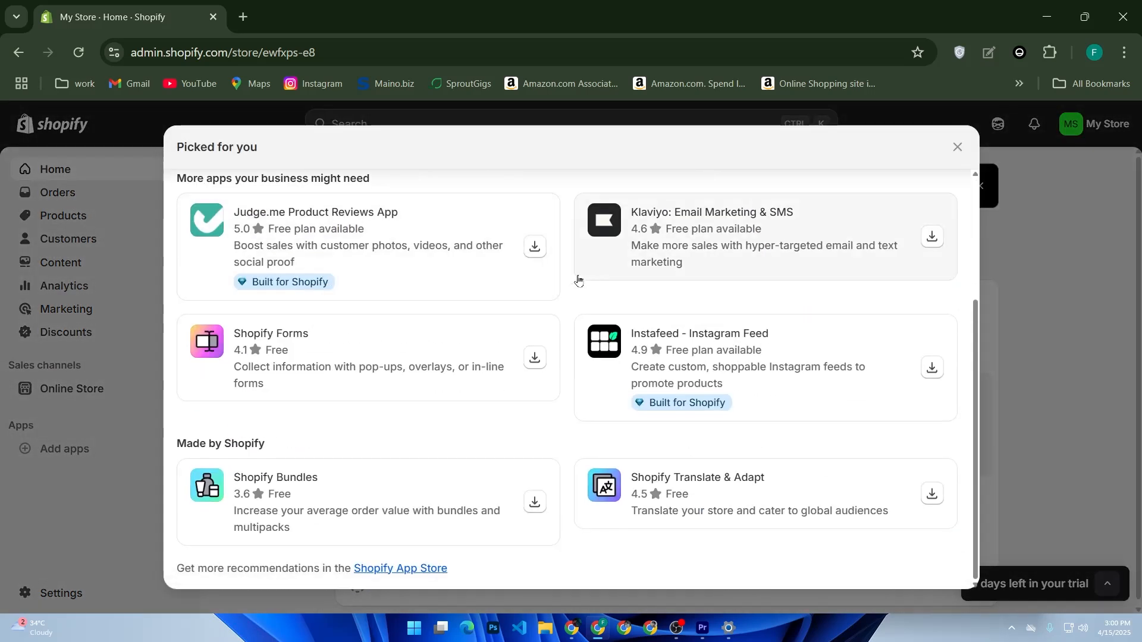
{"action": "left_click", "coordinate": [422, 569]}
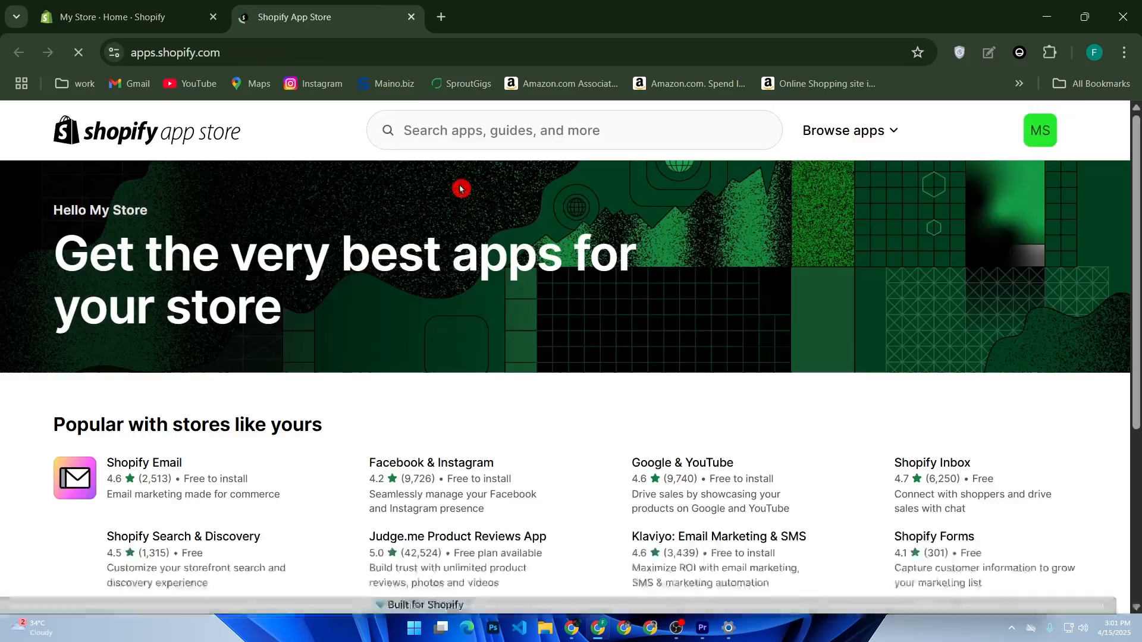
Search the Shopify App Store for "live chat"
{"action": "left_click", "coordinate": [450, 136]}
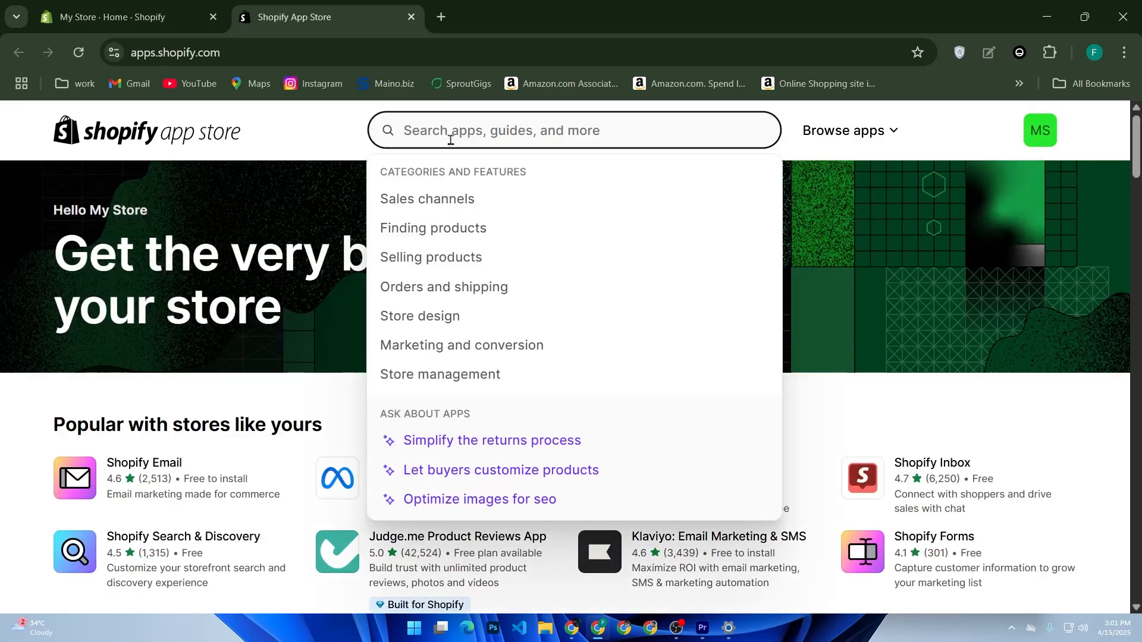
{"action": "type", "text": "live "}
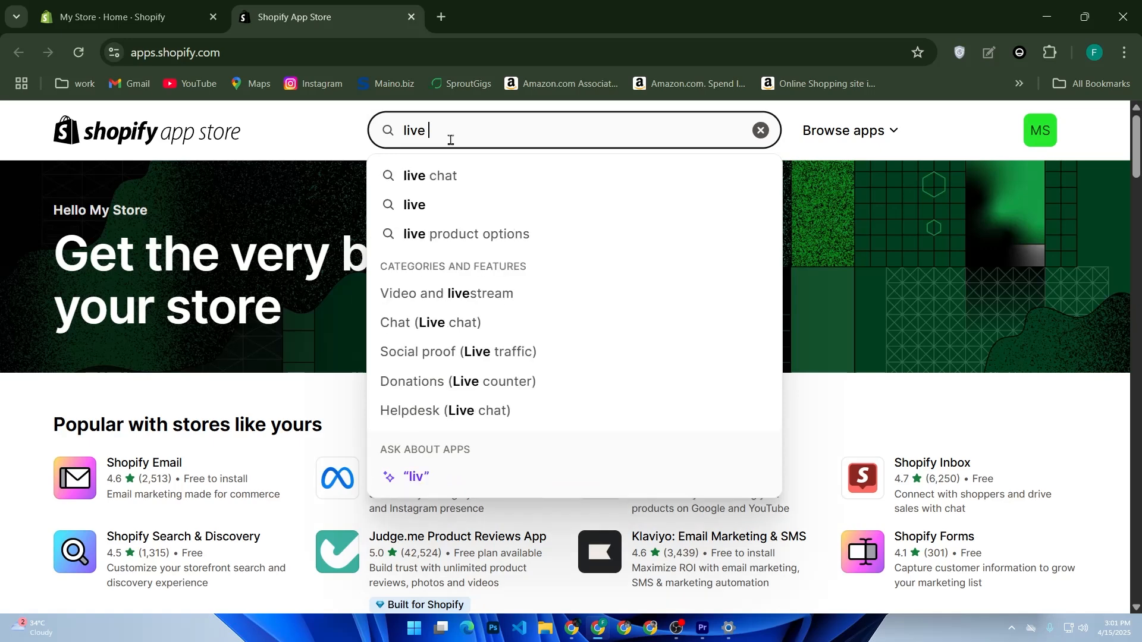
{"action": "type", "text": "chat"}
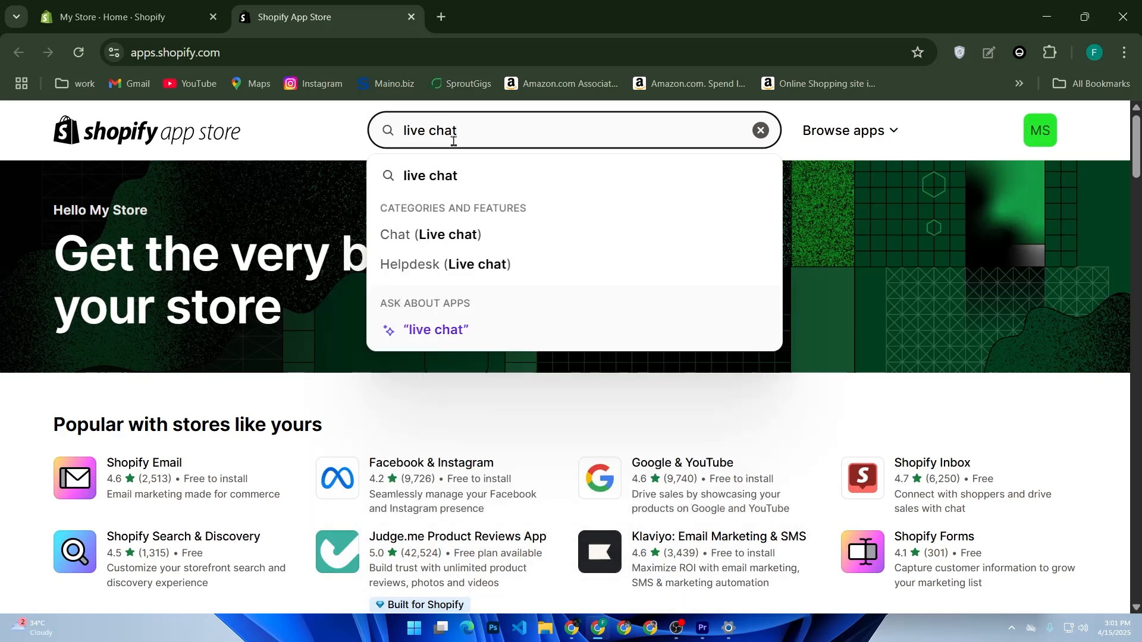
{"action": "left_click", "coordinate": [442, 177]}
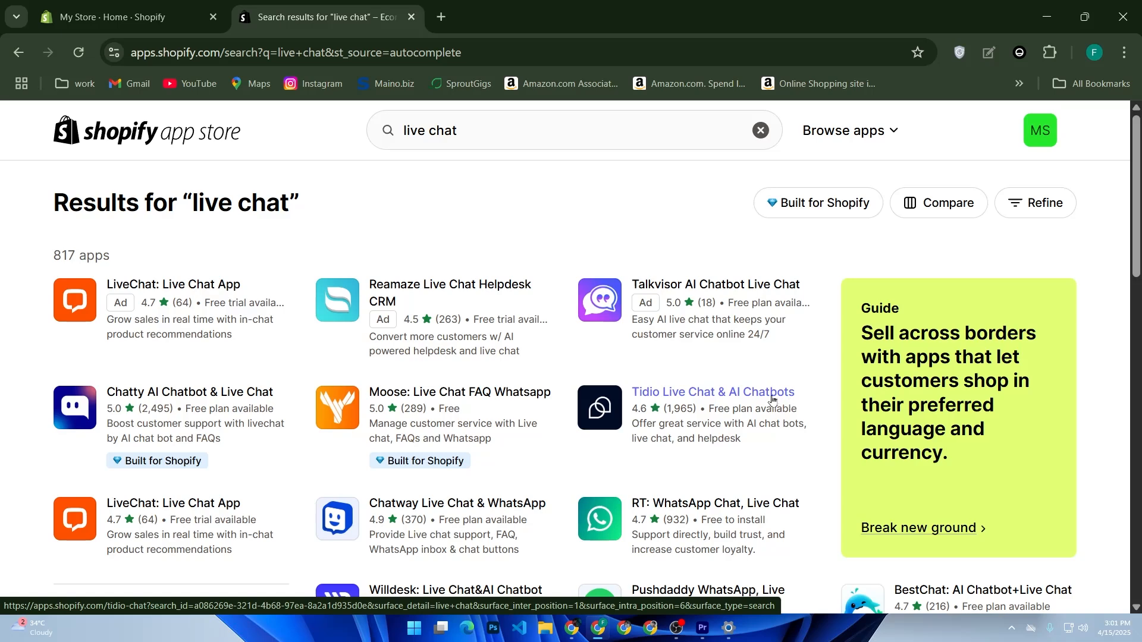
Look through the live chat search results to compare the available apps with their ratings and pricing
{"action": "scroll", "coordinate": [450, 382], "scroll_direction": "down", "scroll_amount": 2}
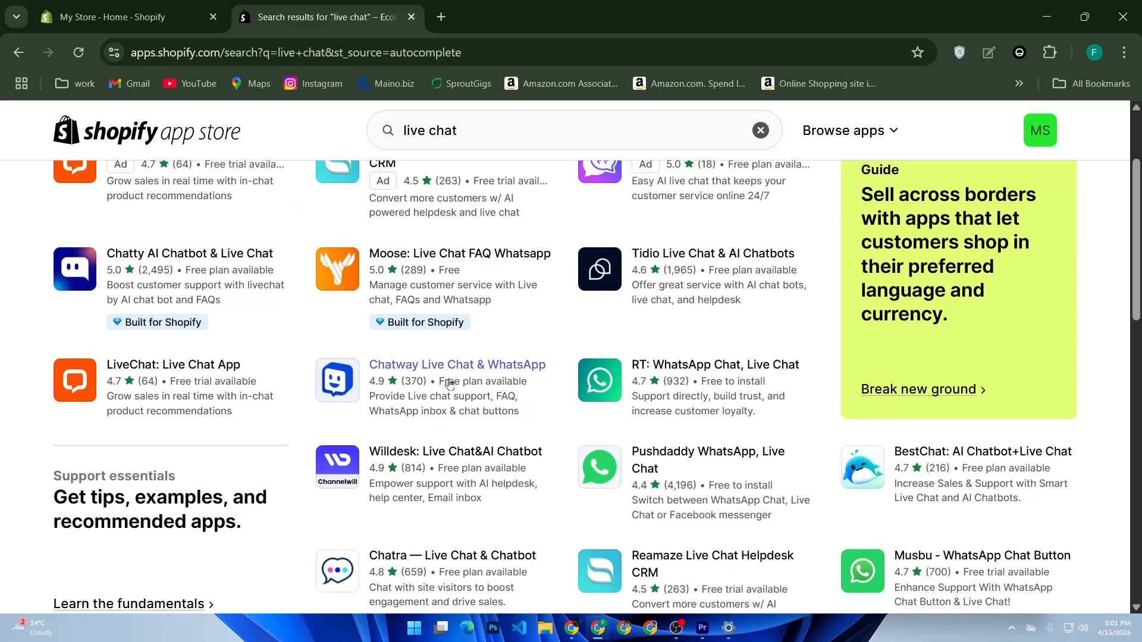
{"action": "scroll", "coordinate": [450, 382], "scroll_direction": "down", "scroll_amount": 2}
{"action": "scroll", "coordinate": [450, 383], "scroll_direction": "down", "scroll_amount": 2}
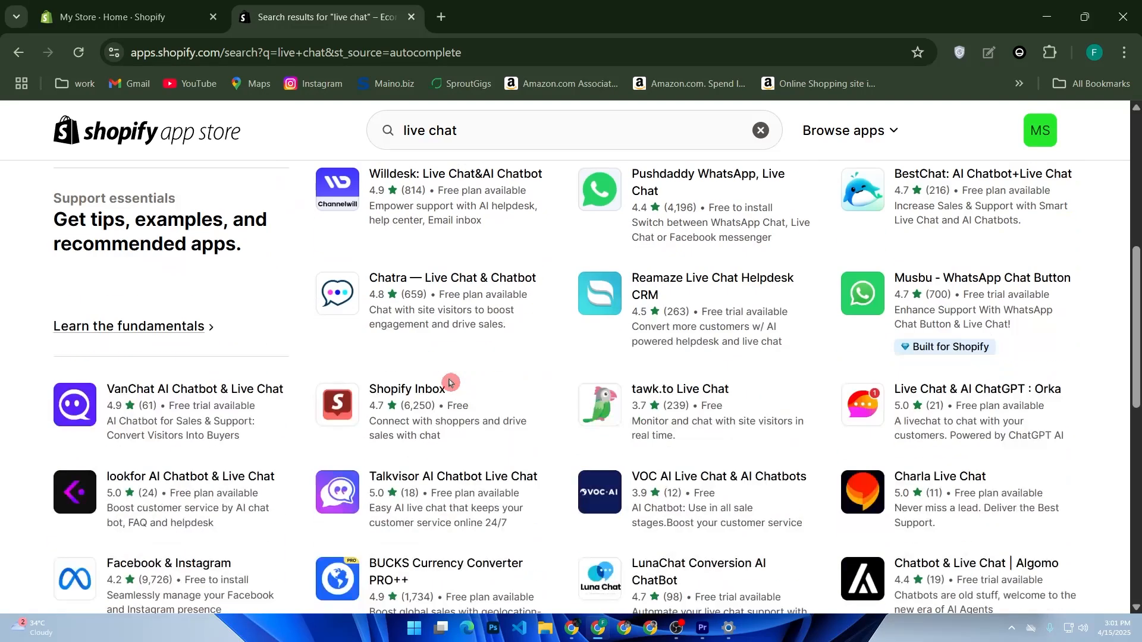
{"action": "scroll", "coordinate": [449, 382], "scroll_direction": "down", "scroll_amount": 2}
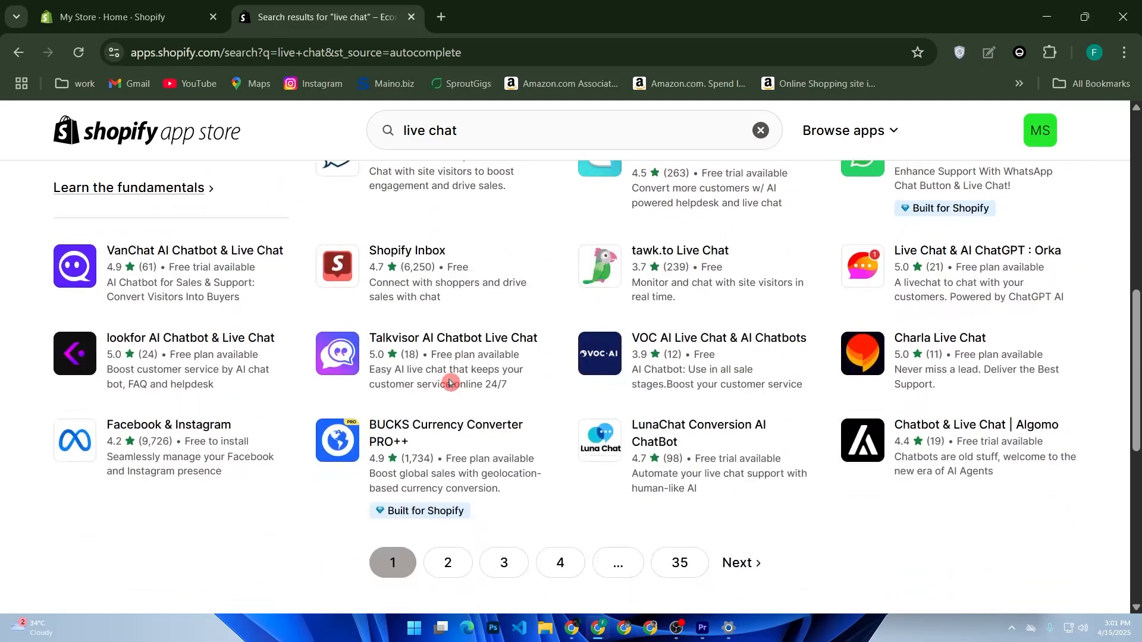
{"action": "scroll", "coordinate": [449, 383], "scroll_direction": "up", "scroll_amount": 6}
{"action": "scroll", "coordinate": [449, 384], "scroll_direction": "down", "scroll_amount": 2}
{"action": "scroll", "coordinate": [449, 384], "scroll_direction": "up", "scroll_amount": 4}
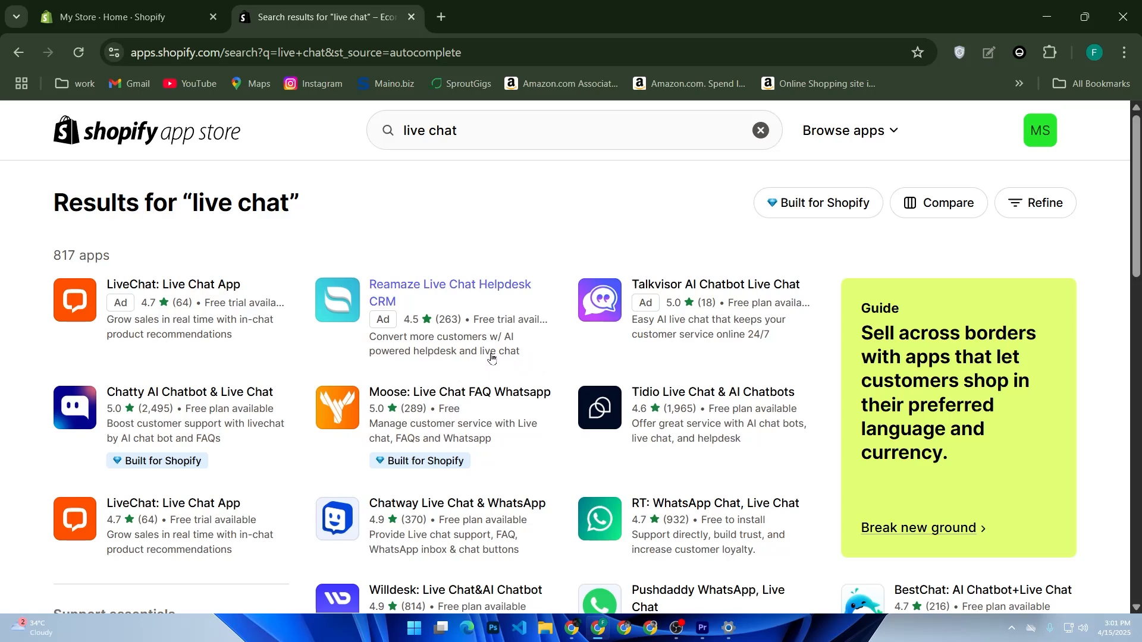
{"action": "scroll", "coordinate": [491, 357], "scroll_direction": "down", "scroll_amount": 4}
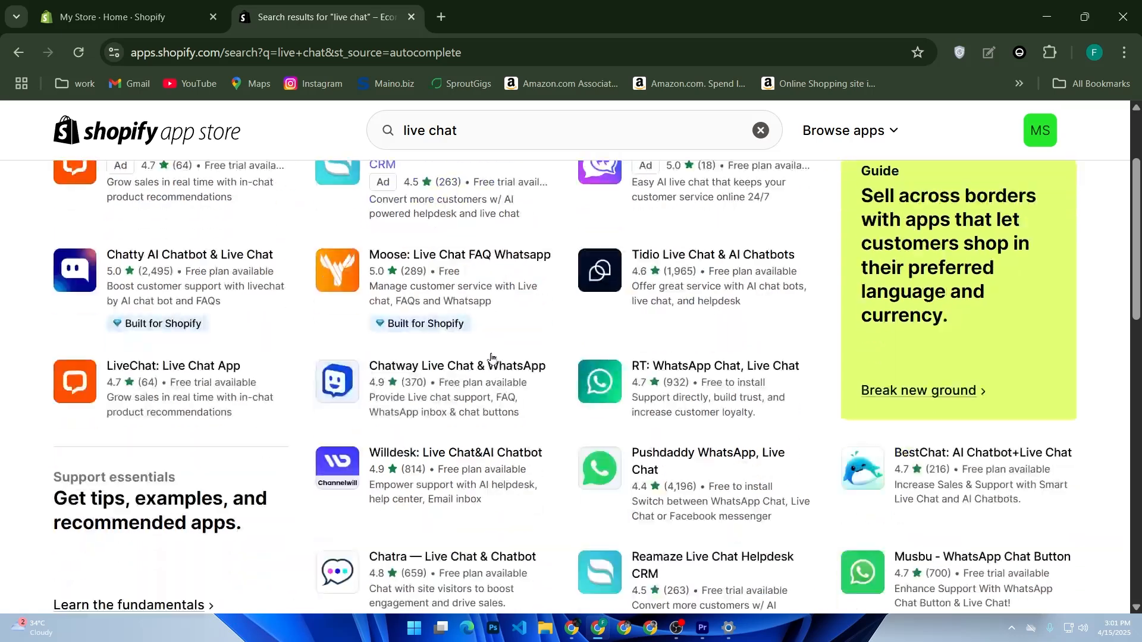
{"action": "scroll", "coordinate": [491, 356], "scroll_direction": "down", "scroll_amount": 2}
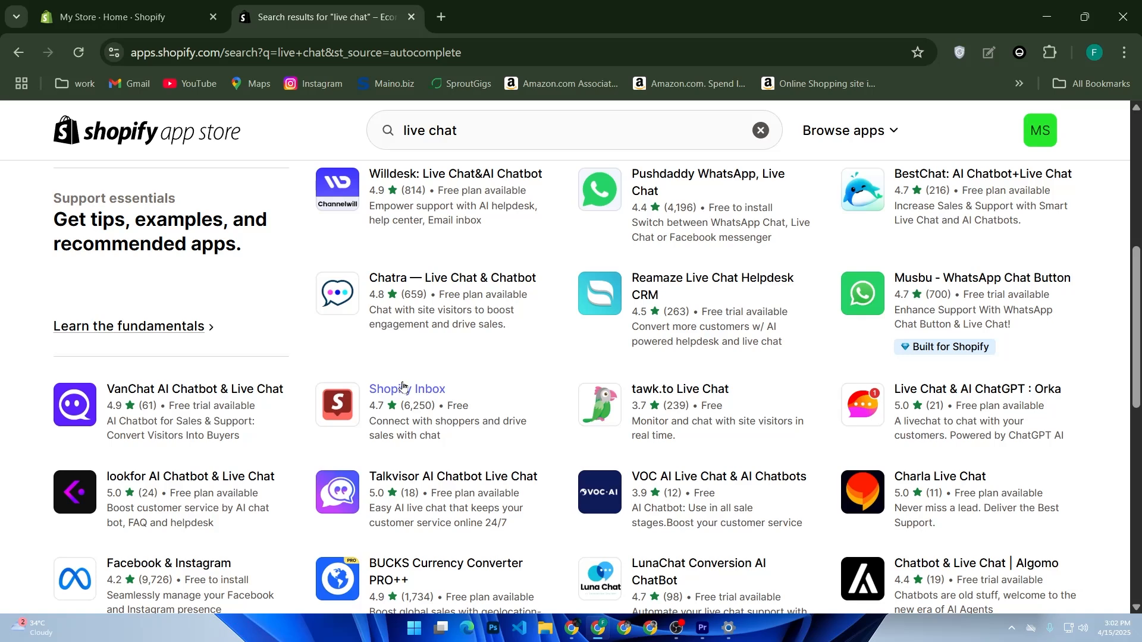
Open the Shopify Inbox listing and install the app on the store
{"action": "left_click", "coordinate": [403, 388]}
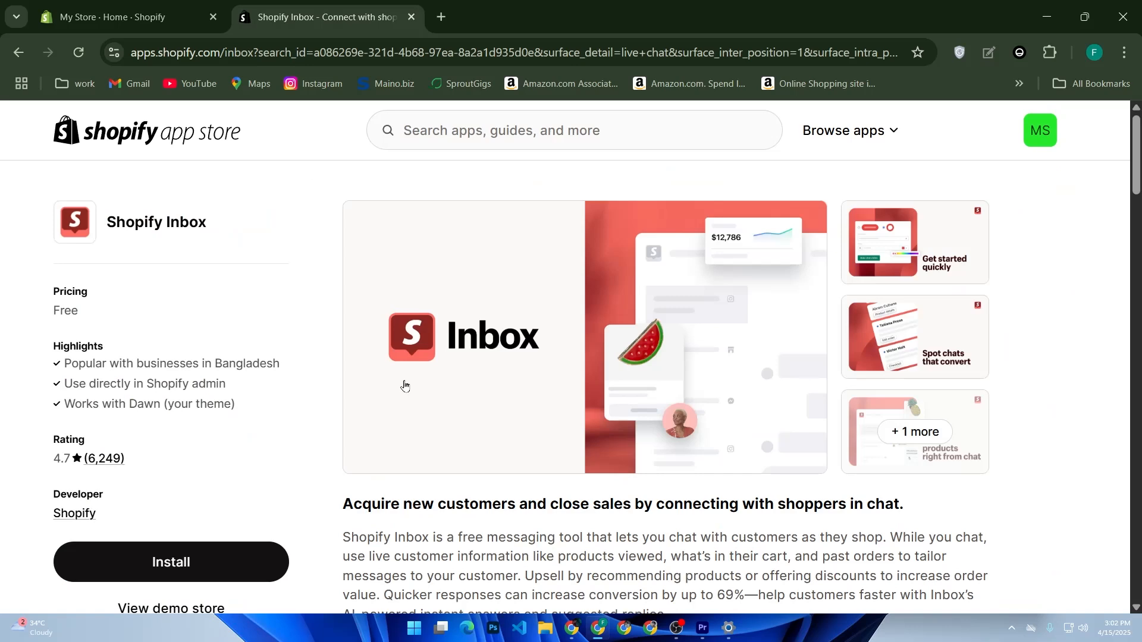
{"action": "scroll", "coordinate": [214, 411], "scroll_direction": "down", "scroll_amount": 2}
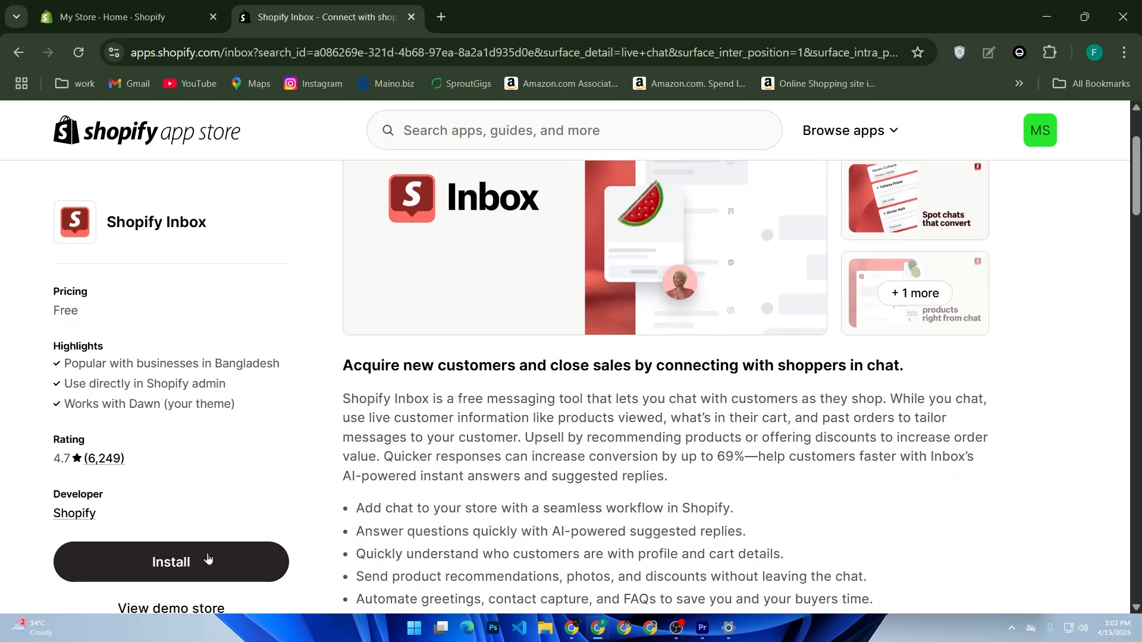
{"action": "left_click", "coordinate": [206, 557]}
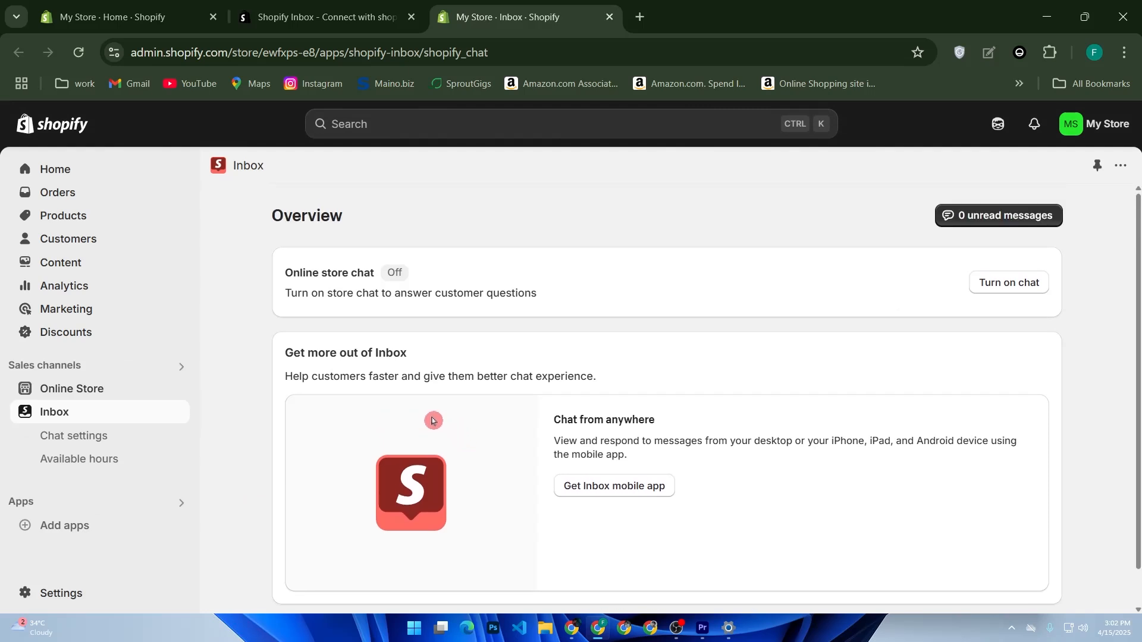
Review the Inbox overview page and the app's management options
{"action": "scroll", "coordinate": [425, 425], "scroll_direction": "down", "scroll_amount": 1}
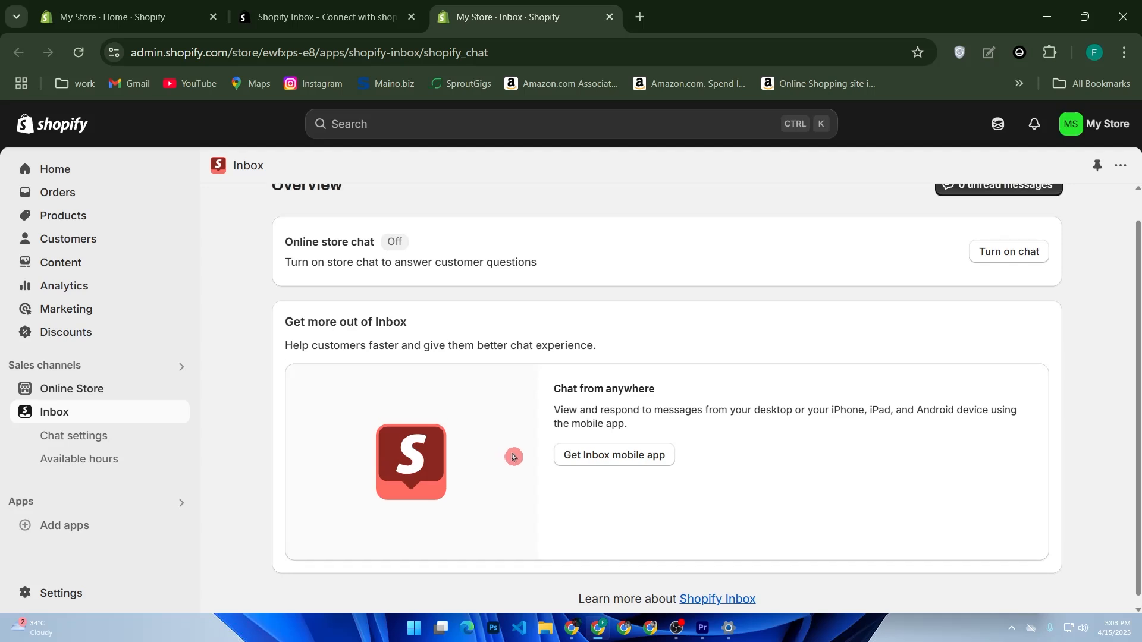
{"action": "scroll", "coordinate": [513, 454], "scroll_direction": "up", "scroll_amount": 1}
{"action": "left_click", "coordinate": [1121, 166]}
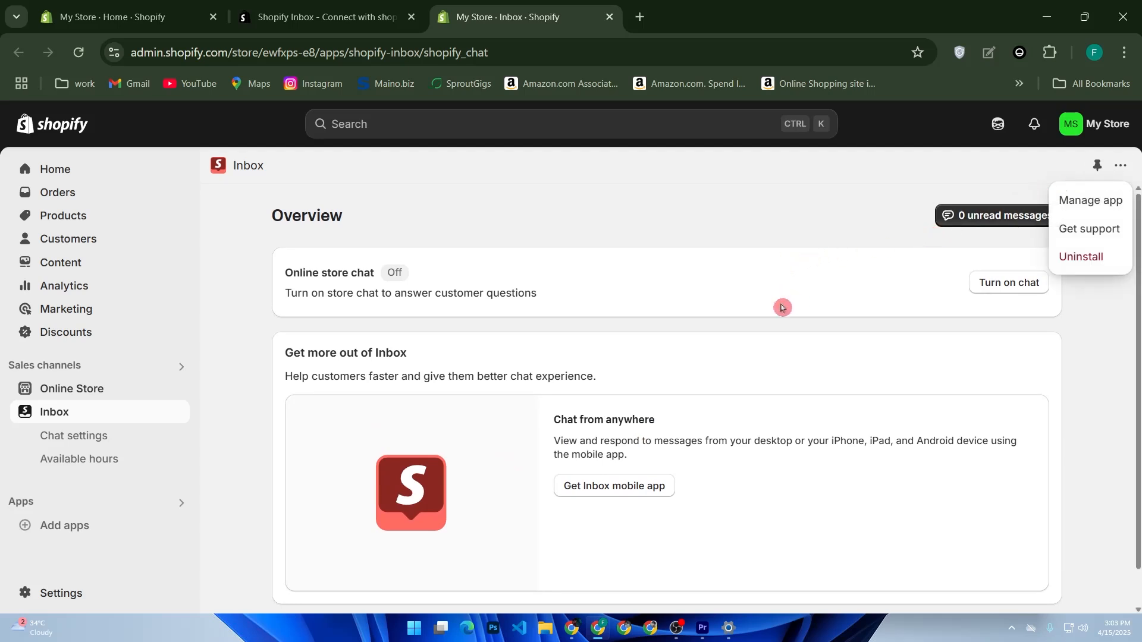
{"action": "scroll", "coordinate": [411, 256], "scroll_direction": "down", "scroll_amount": 1}
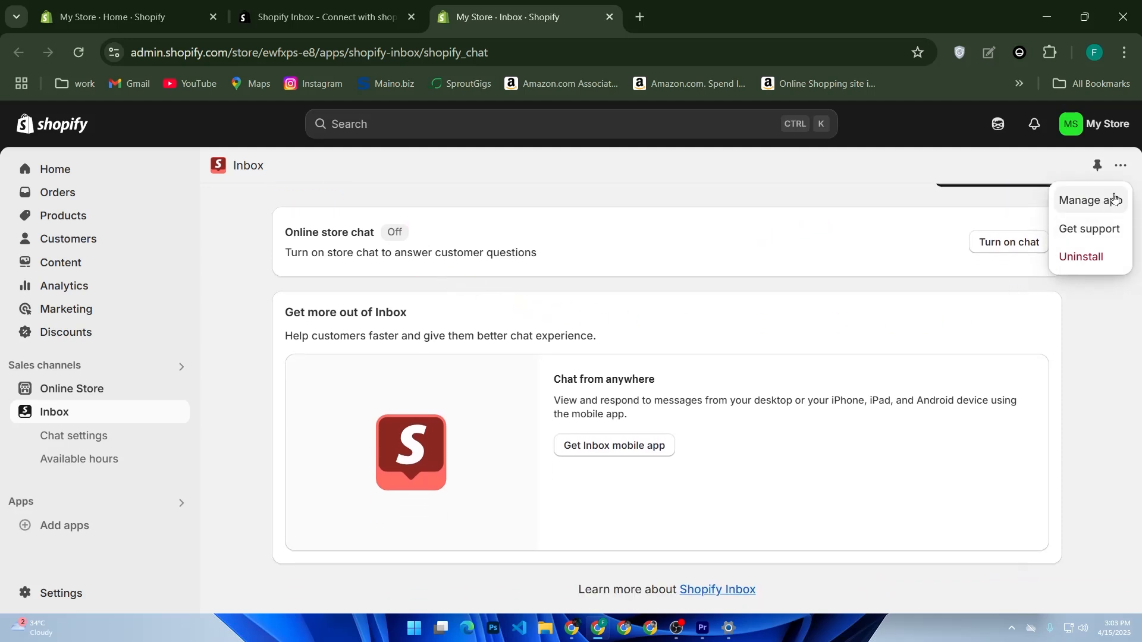
{"action": "left_click", "coordinate": [1117, 173]}
{"action": "scroll", "coordinate": [1011, 280], "scroll_direction": "up", "scroll_amount": 1}
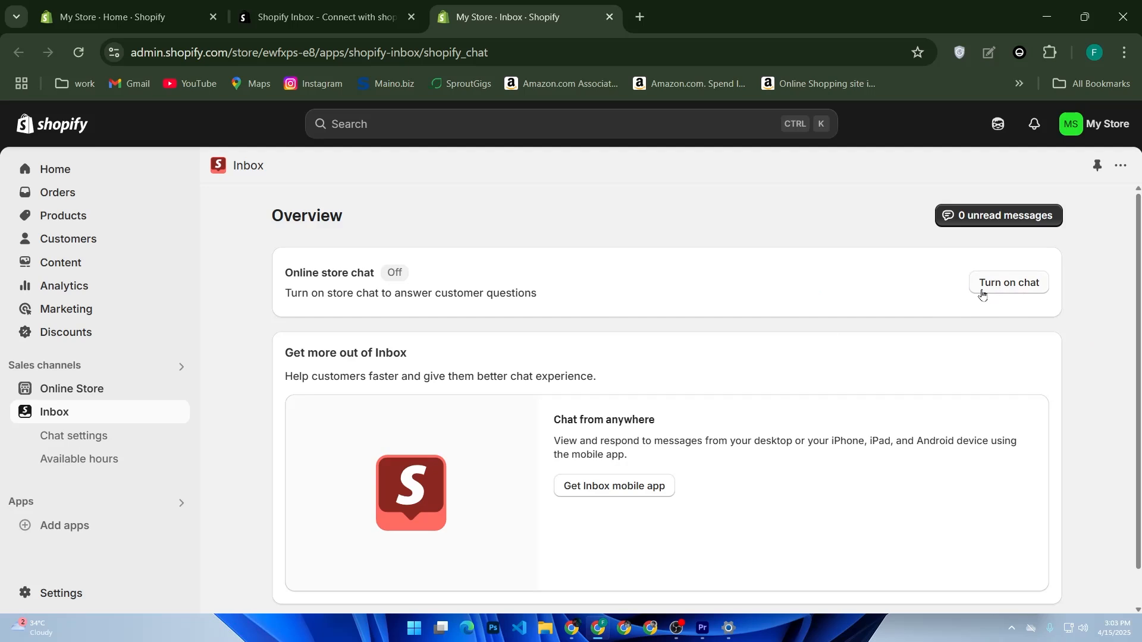
Review Inbox's chat settings and start the online store chat setup in the theme editor
{"action": "left_click", "coordinate": [125, 441]}
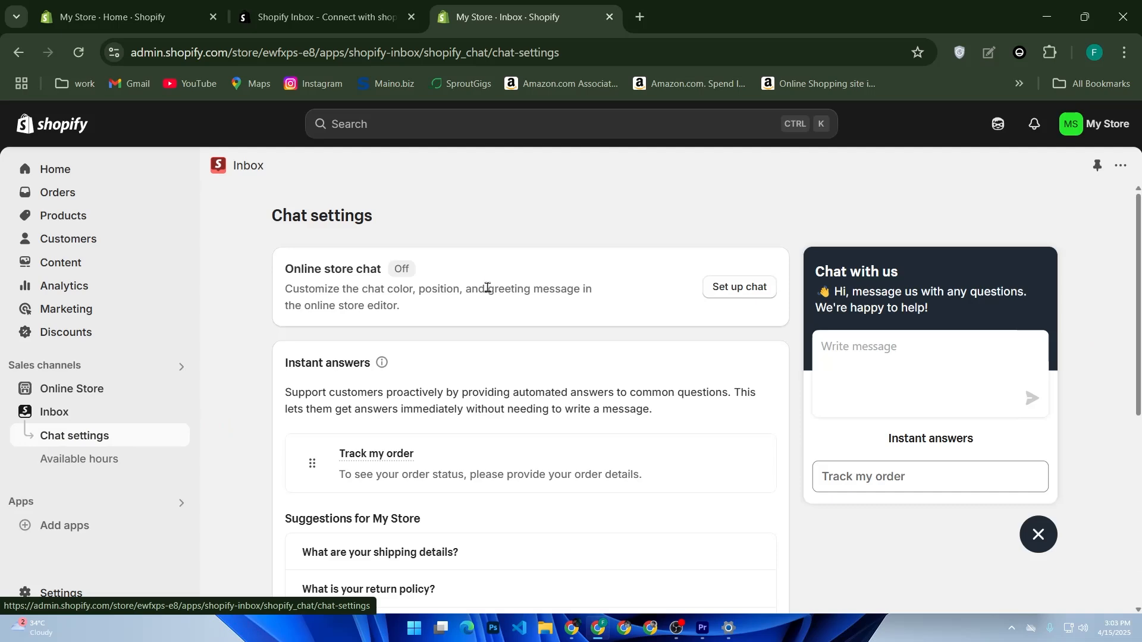
{"action": "scroll", "coordinate": [487, 288], "scroll_direction": "down", "scroll_amount": 5}
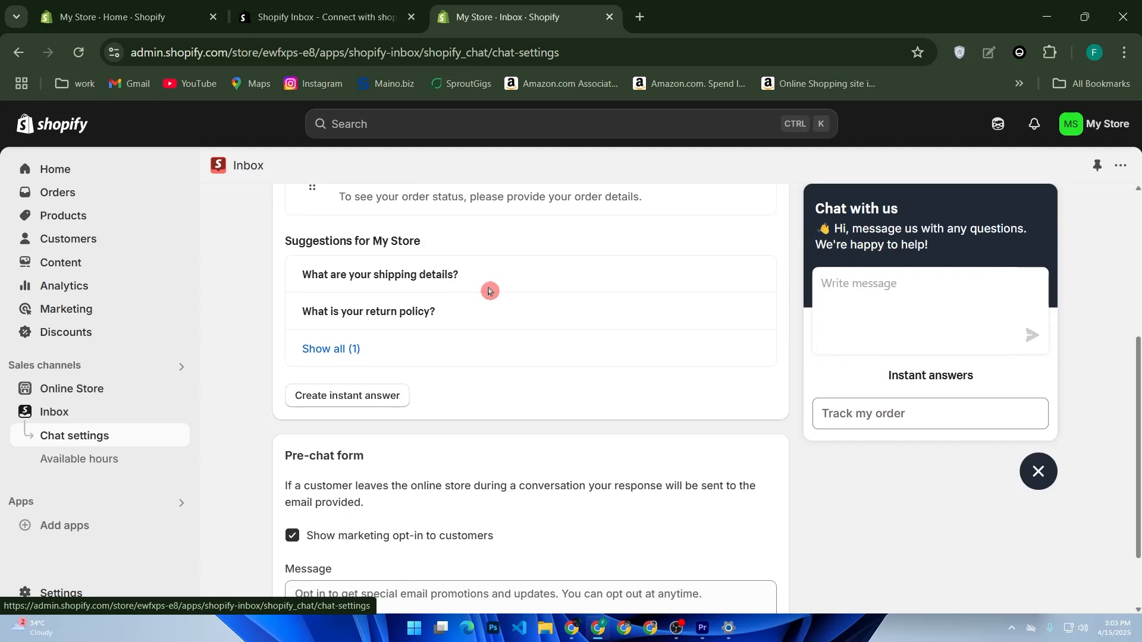
{"action": "scroll", "coordinate": [489, 291], "scroll_direction": "down", "scroll_amount": 2}
{"action": "scroll", "coordinate": [489, 291], "scroll_direction": "up", "scroll_amount": 5}
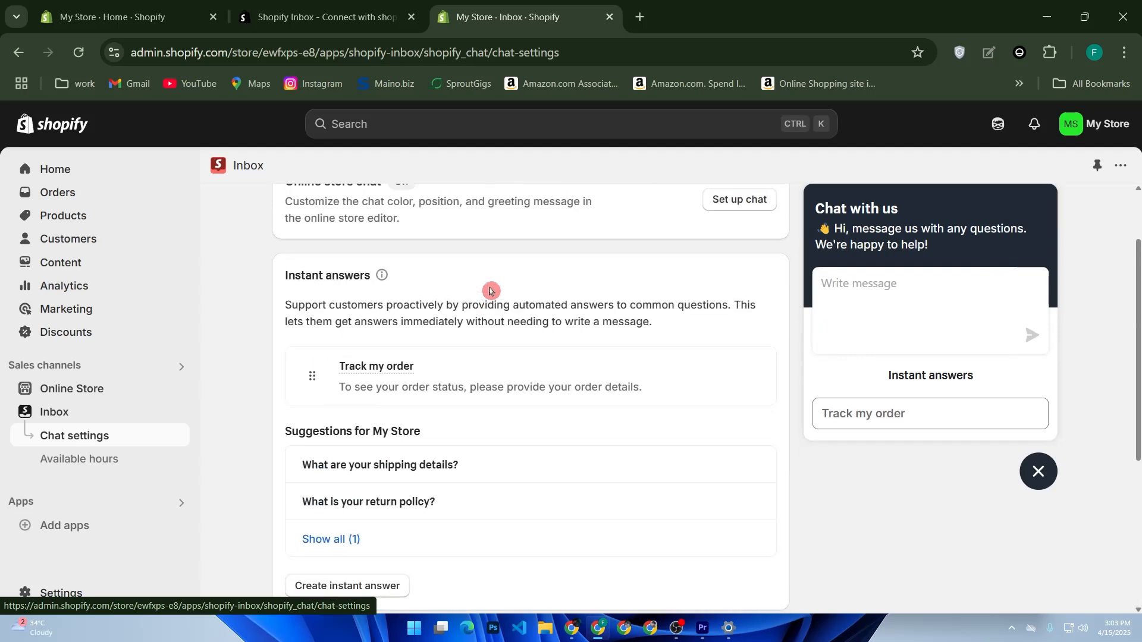
{"action": "scroll", "coordinate": [489, 291], "scroll_direction": "up", "scroll_amount": 2}
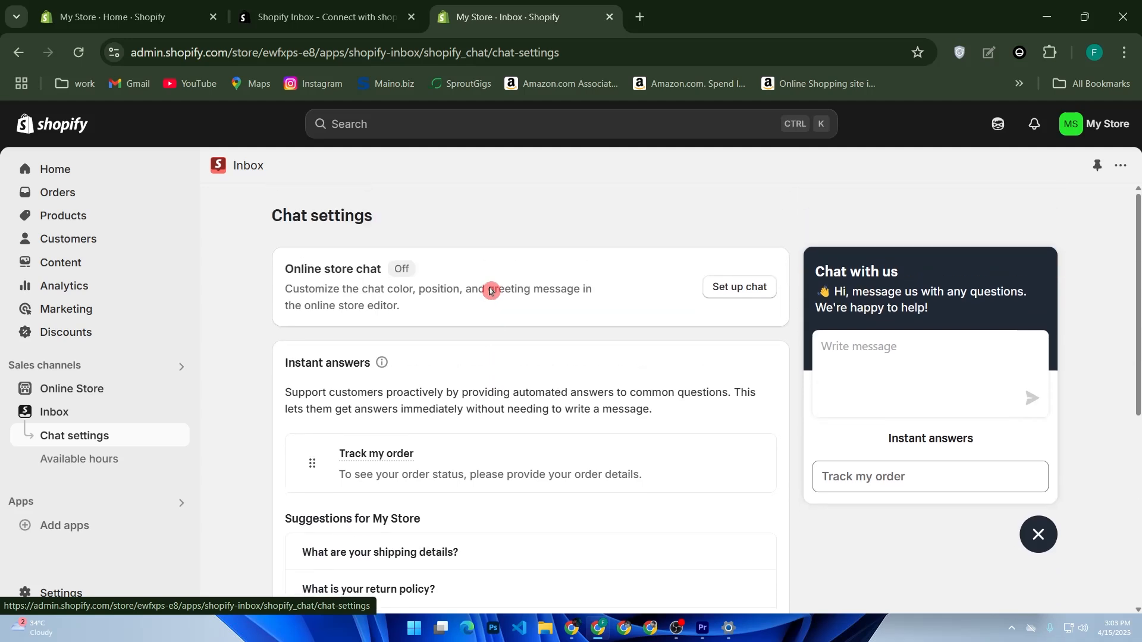
{"action": "left_click", "coordinate": [731, 297]}
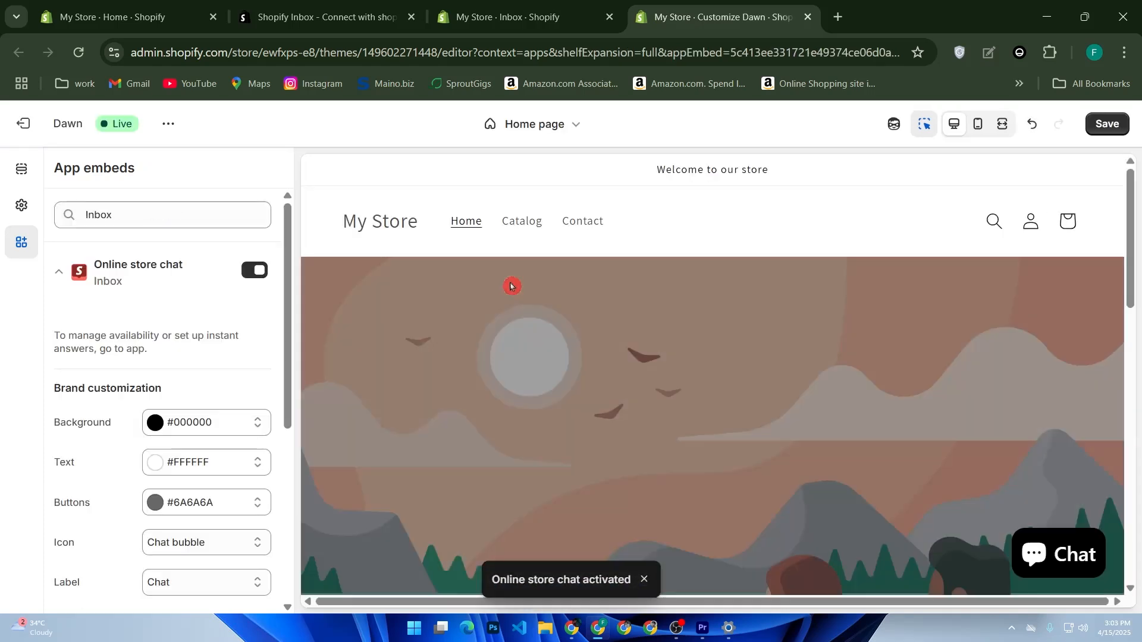
Replace the online store chat's greeting message with "Het There! Let us know if you have any questions"
{"action": "scroll", "coordinate": [511, 290], "scroll_direction": "down", "scroll_amount": 2}
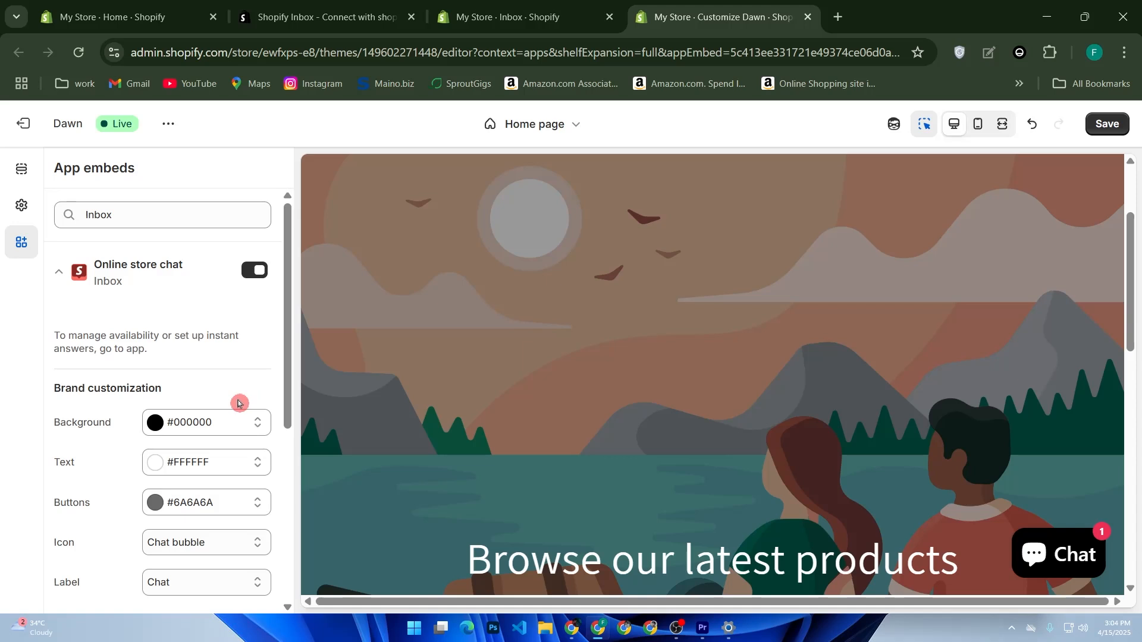
{"action": "scroll", "coordinate": [155, 297], "scroll_direction": "down", "scroll_amount": 5}
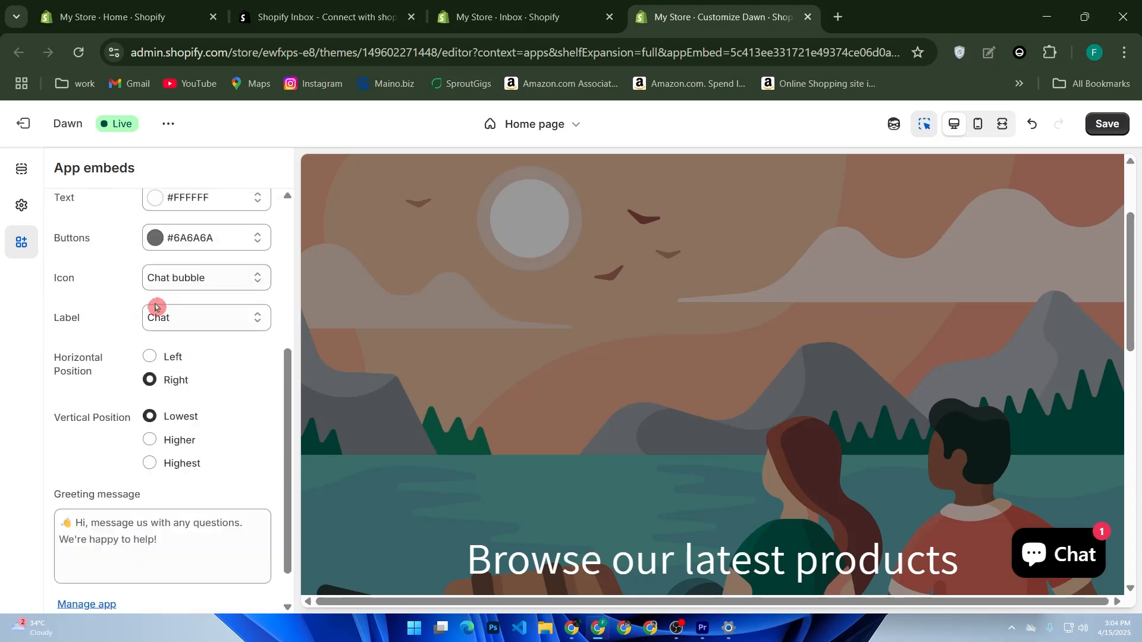
{"action": "left_click", "coordinate": [184, 531]}
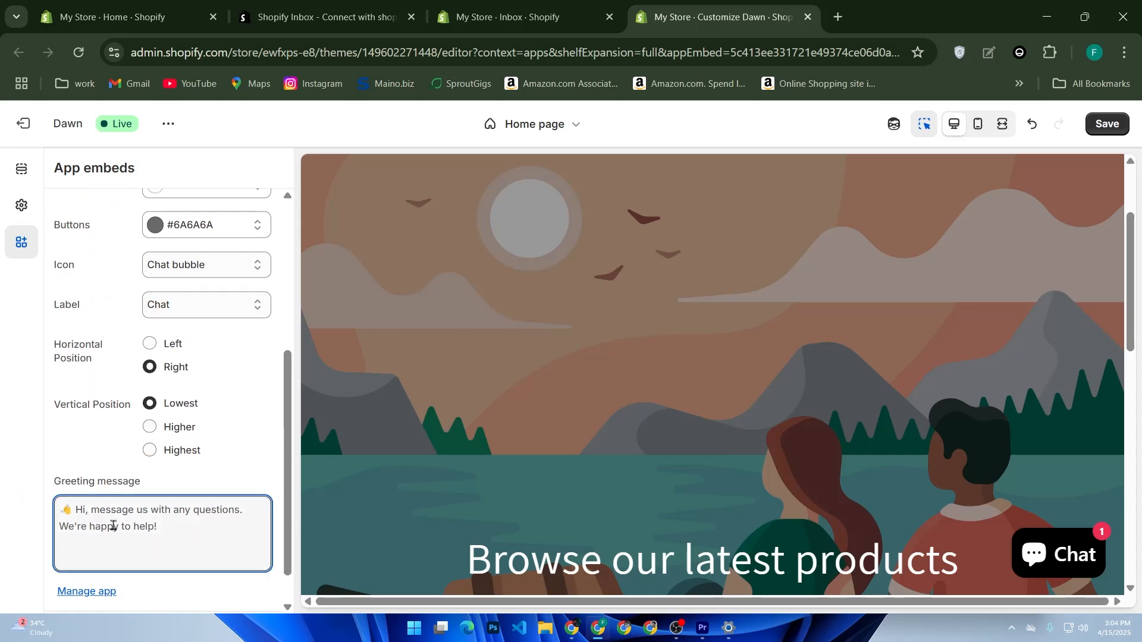
{"action": "key", "text": "ctrl+a"}
{"action": "type", "text": "Het"}
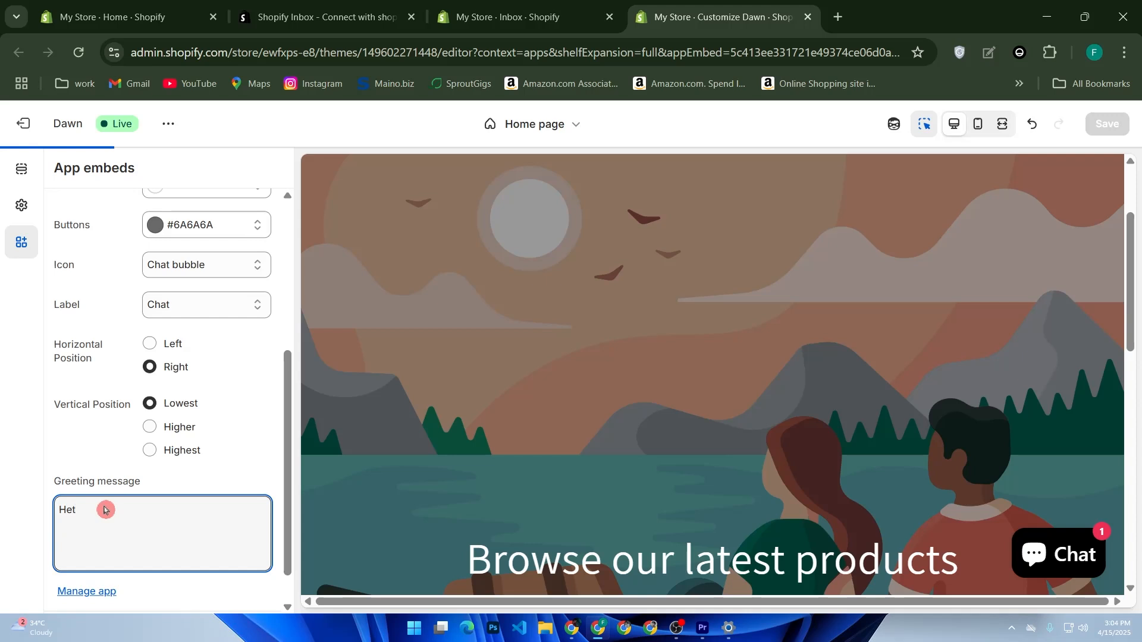
{"action": "type", "text": " The"}
{"action": "type", "text": "re le"}
{"action": "type", "text": "e! Le"}
{"action": "type", "text": "t"}
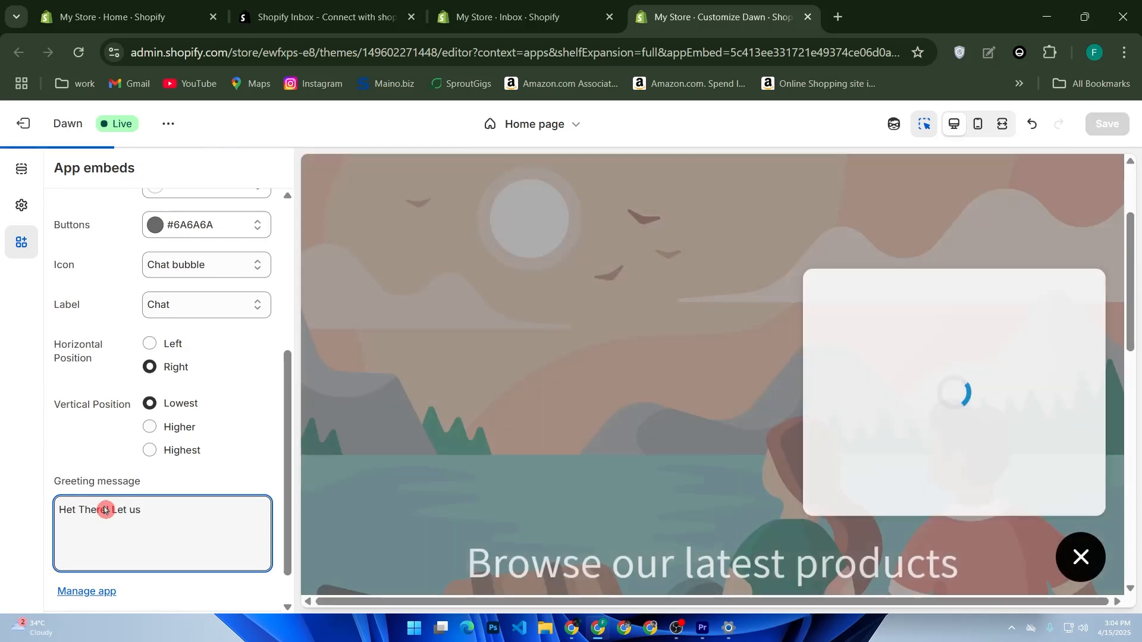
{"action": "type", "text": " us"}
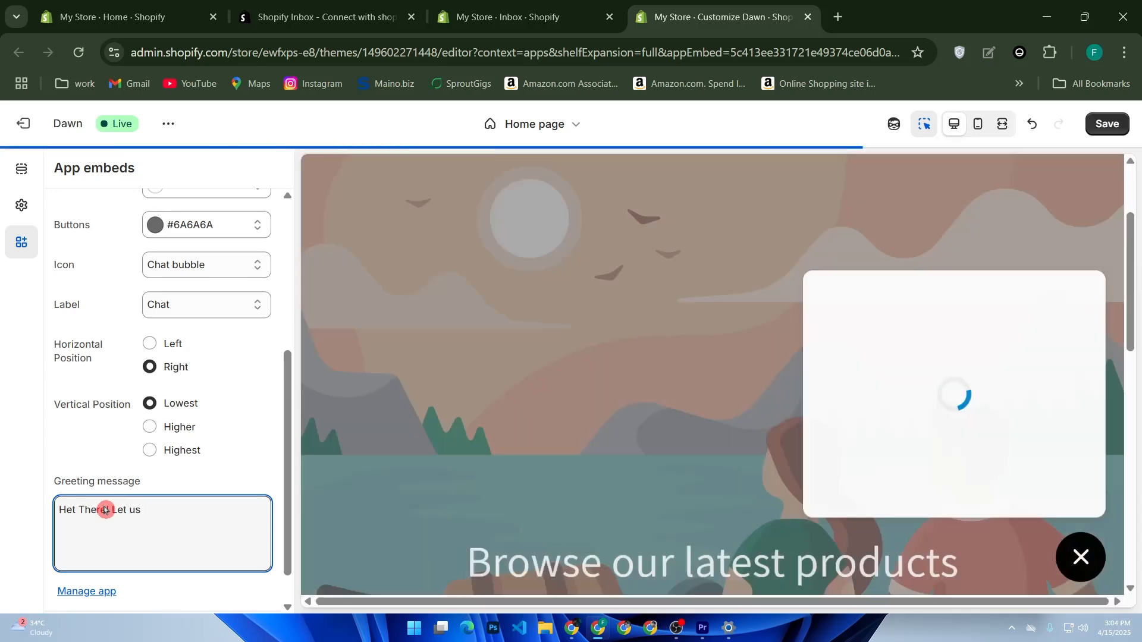
{"action": "type", "text": " k"}
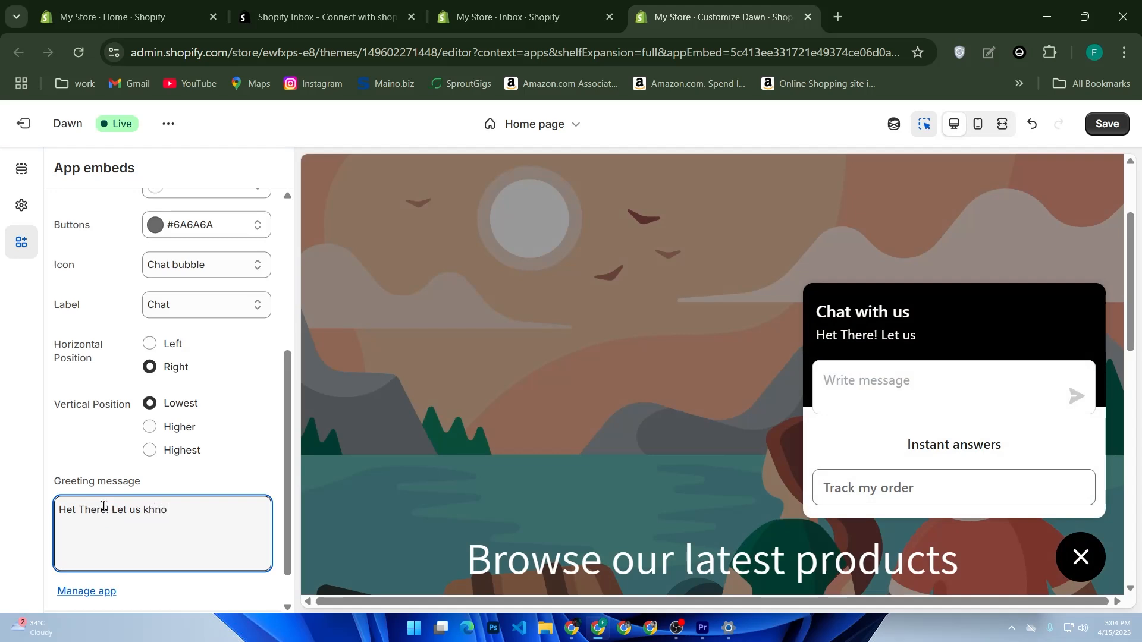
{"action": "type", "text": "now"}
{"action": "left_click", "coordinate": [105, 510]}
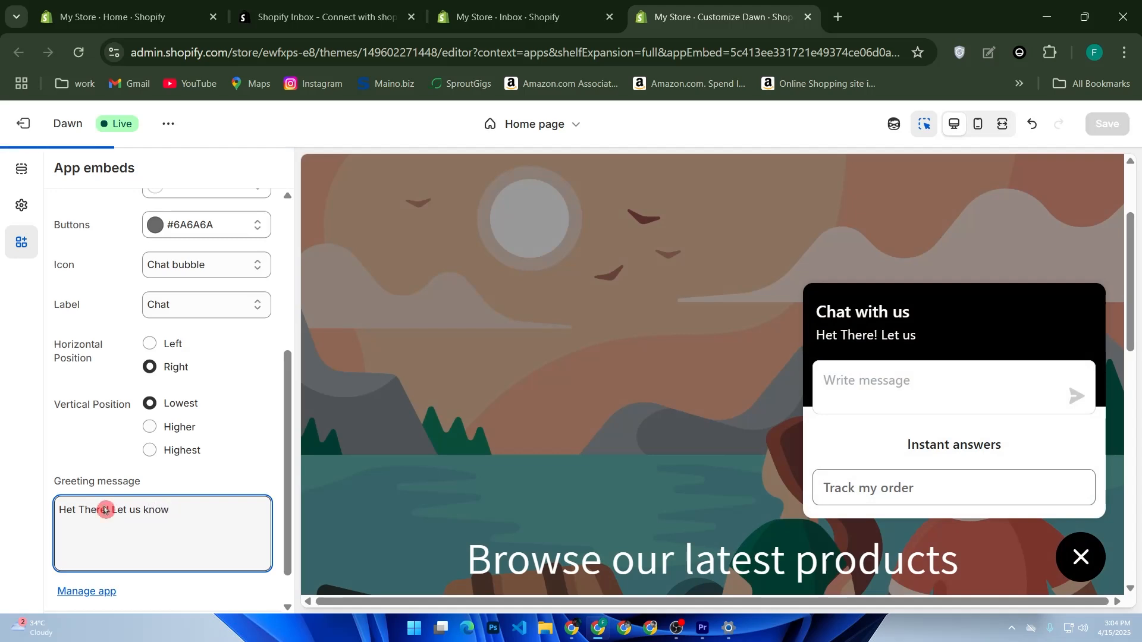
{"action": "type", "text": "if you have any ques"}
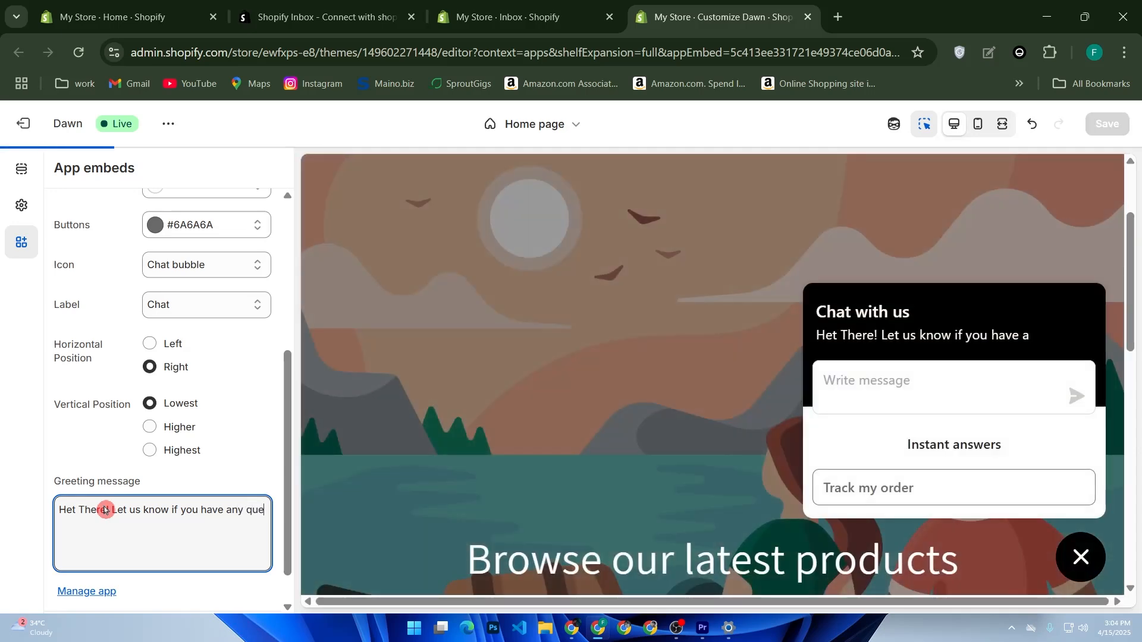
{"action": "type", "text": "tions"}
{"action": "key", "text": "BackSpace"}
{"action": "type", "text": "ns"}
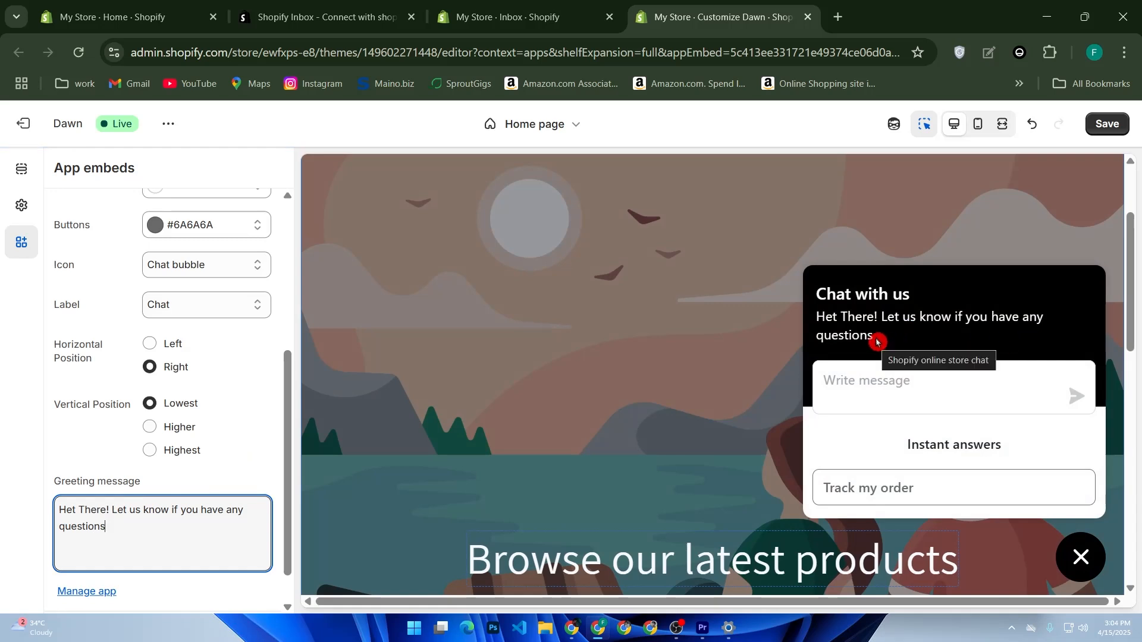
End the online store chat's greeting message with a period and check the widget's settings
{"action": "type", "text": "."}
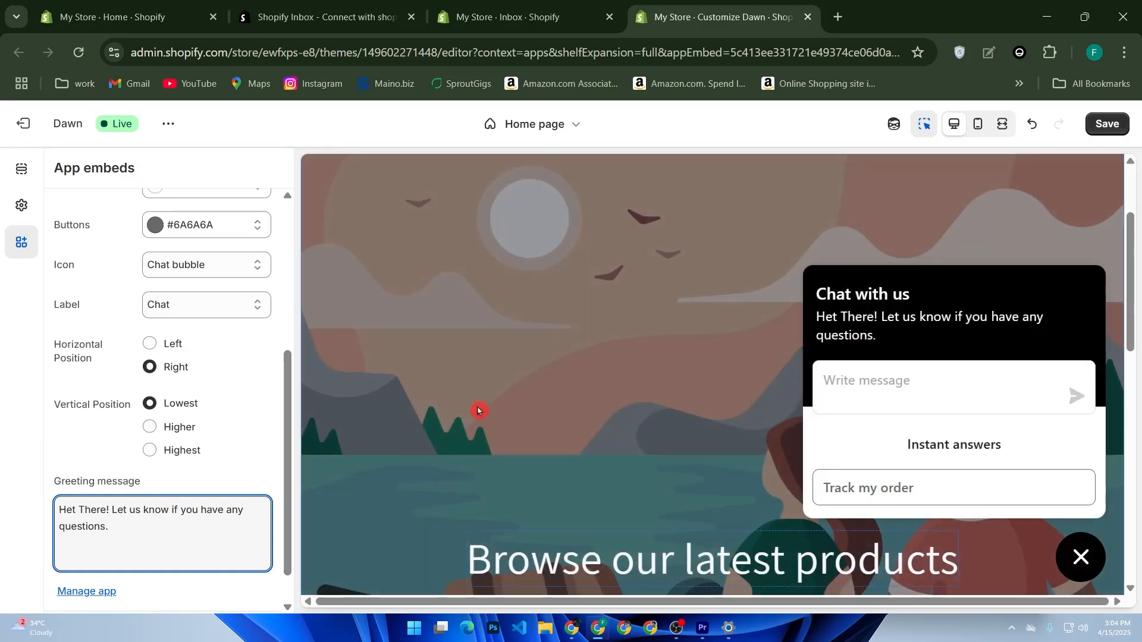
{"action": "scroll", "coordinate": [171, 385], "scroll_direction": "down", "scroll_amount": 1}
{"action": "scroll", "coordinate": [176, 392], "scroll_direction": "up", "scroll_amount": 5}
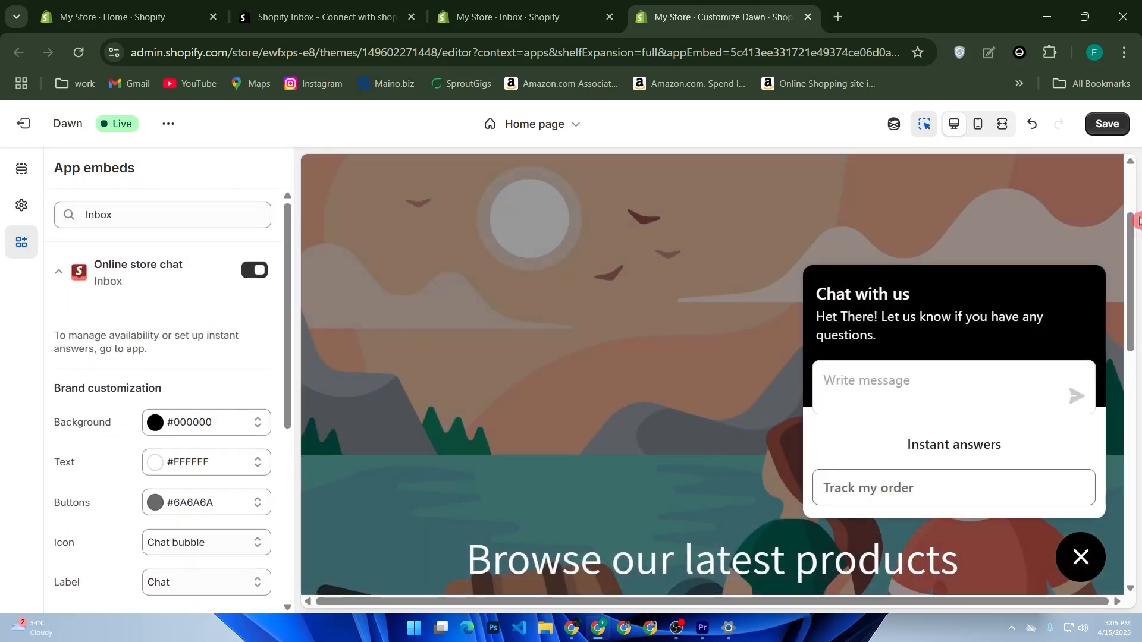
{"action": "left_click", "coordinate": [1093, 129]}
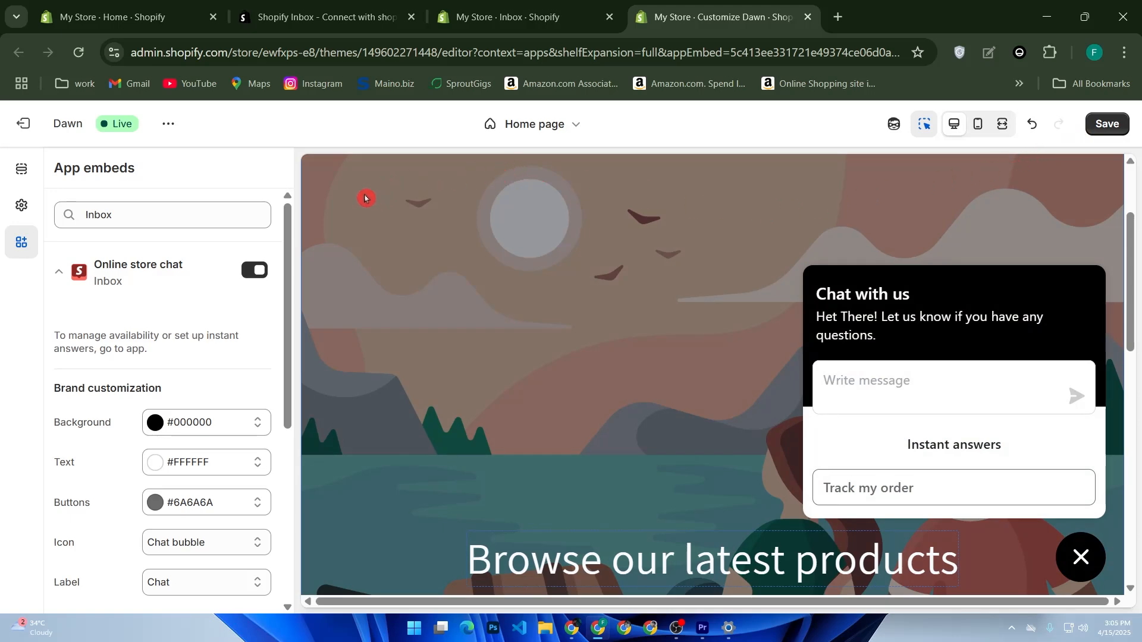
Return to the store admin and examine the online store section and the suggested apps to add
{"action": "left_click", "coordinate": [134, 16]}
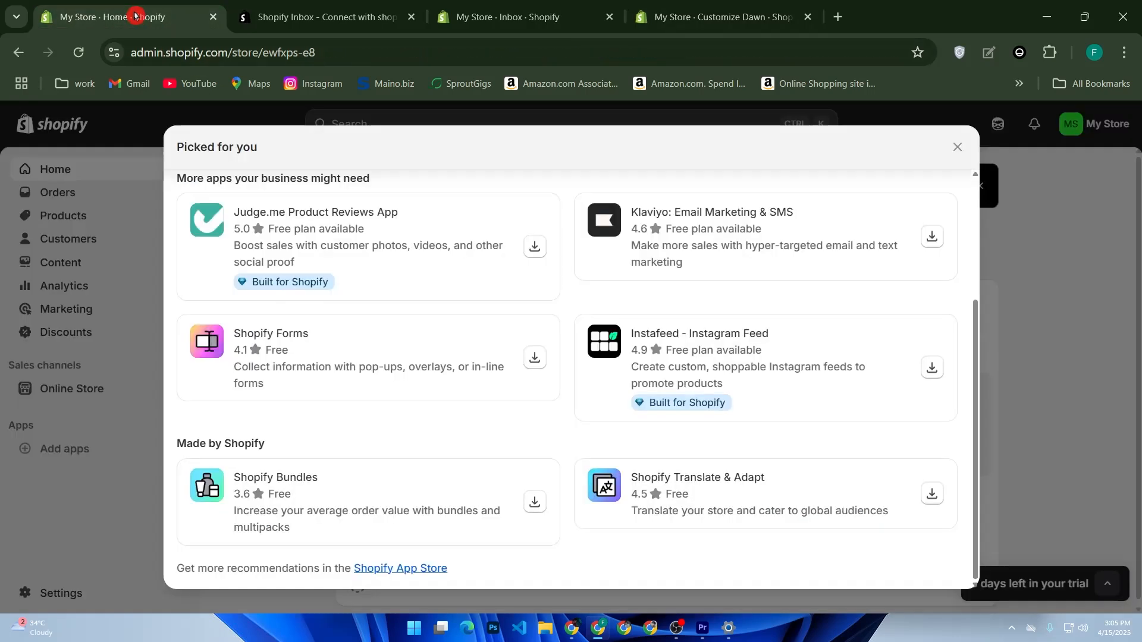
{"action": "left_click", "coordinate": [107, 195]}
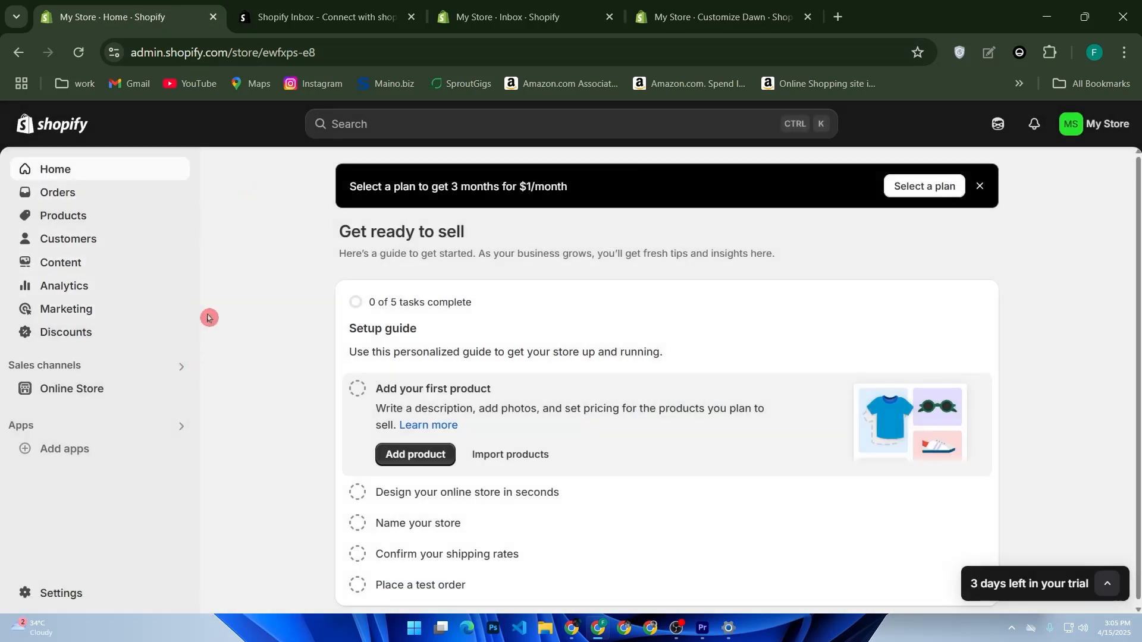
{"action": "left_click", "coordinate": [132, 395]}
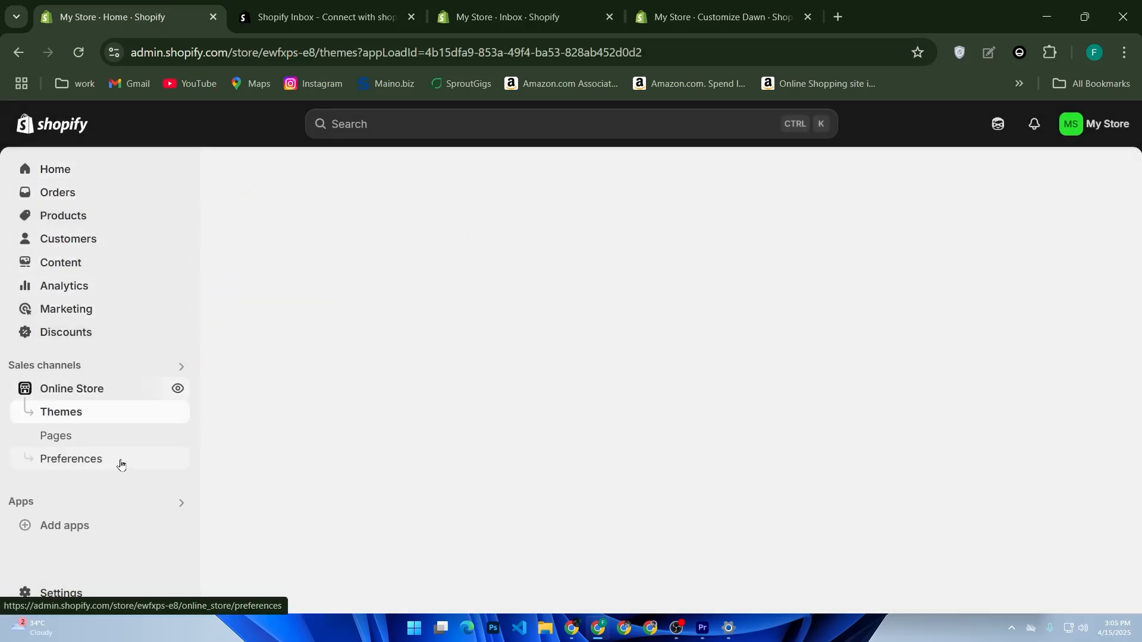
{"action": "left_click", "coordinate": [109, 532]}
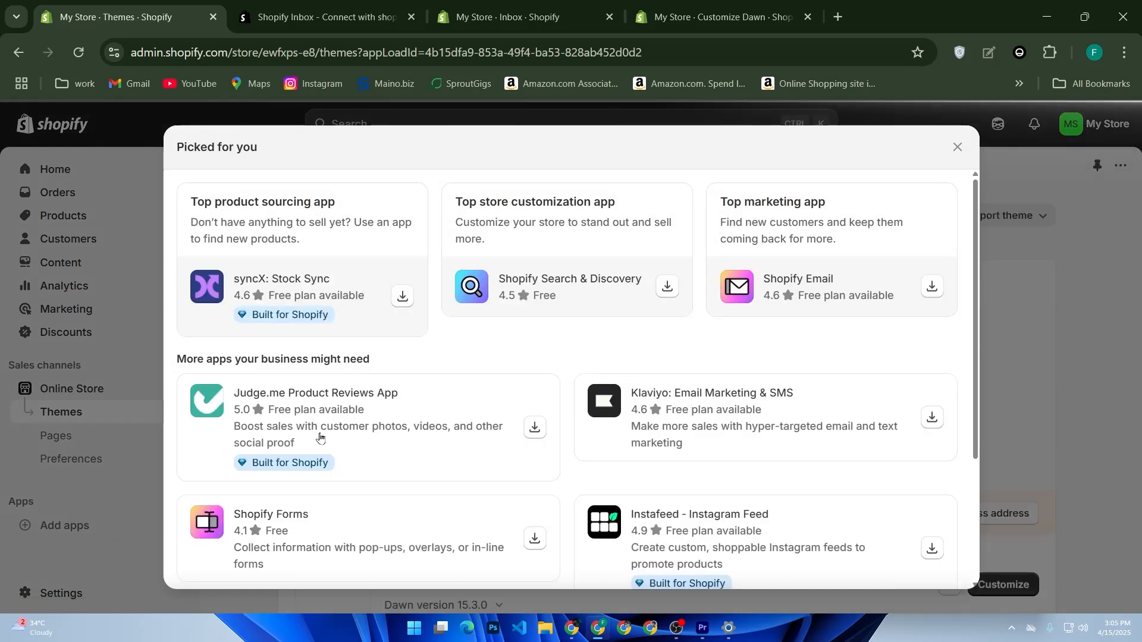
{"action": "scroll", "coordinate": [351, 441], "scroll_direction": "down", "scroll_amount": 3}
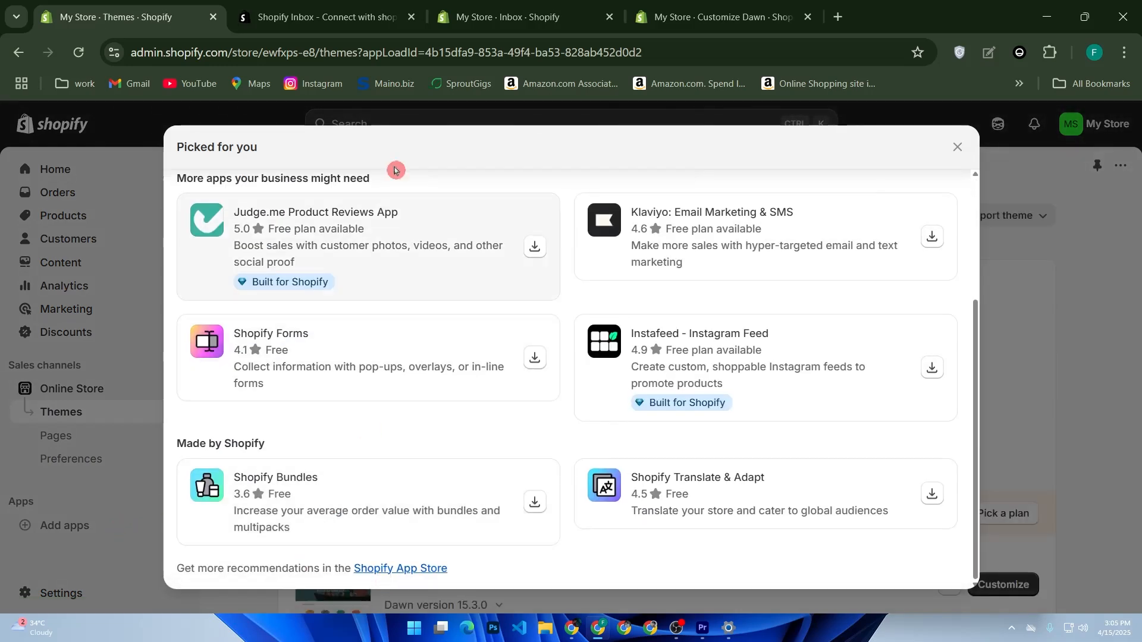
Search the Shopify App Store for "shopify inbox mobile app" and open the Shopify Inbox listing
{"action": "left_click", "coordinate": [351, 17]}
{"action": "left_click", "coordinate": [425, 138]}
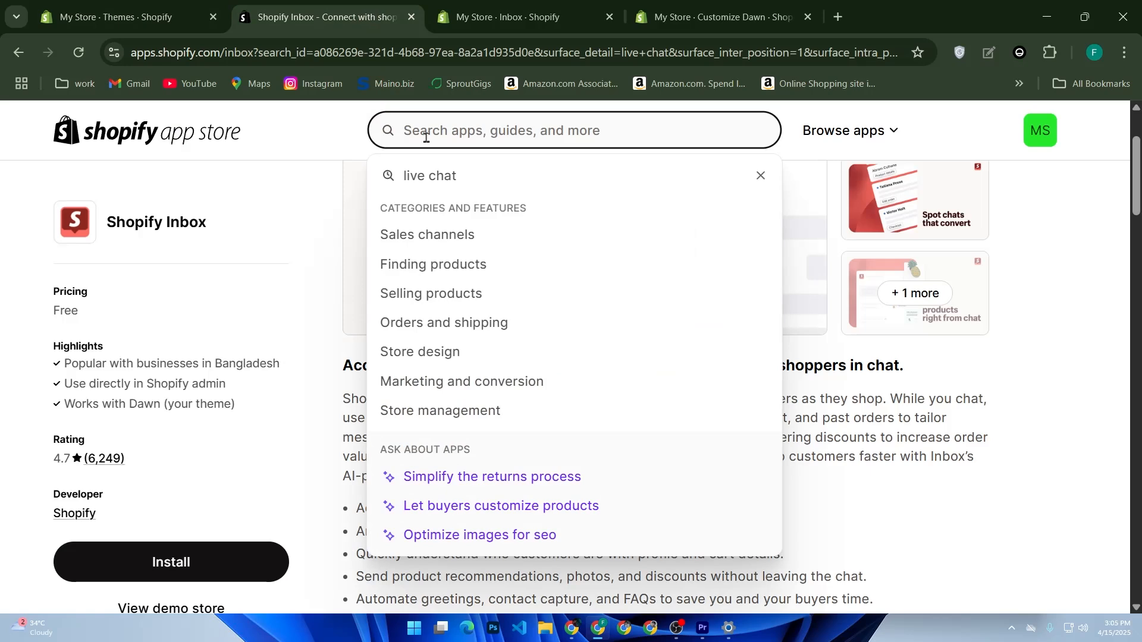
{"action": "type", "text": "shop"}
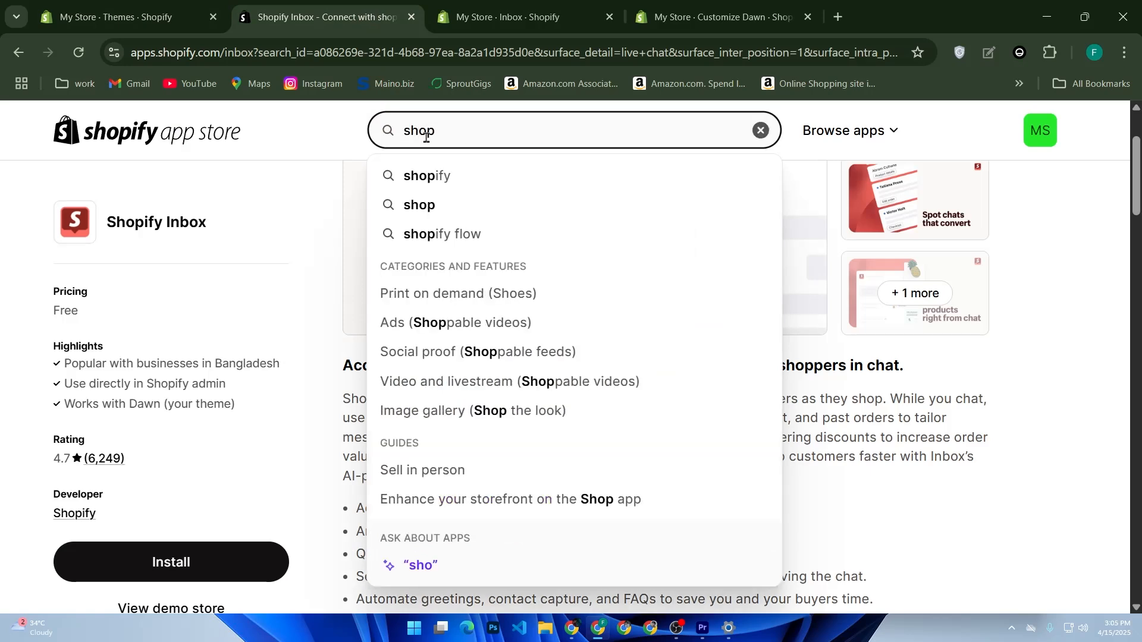
{"action": "type", "text": "if"}
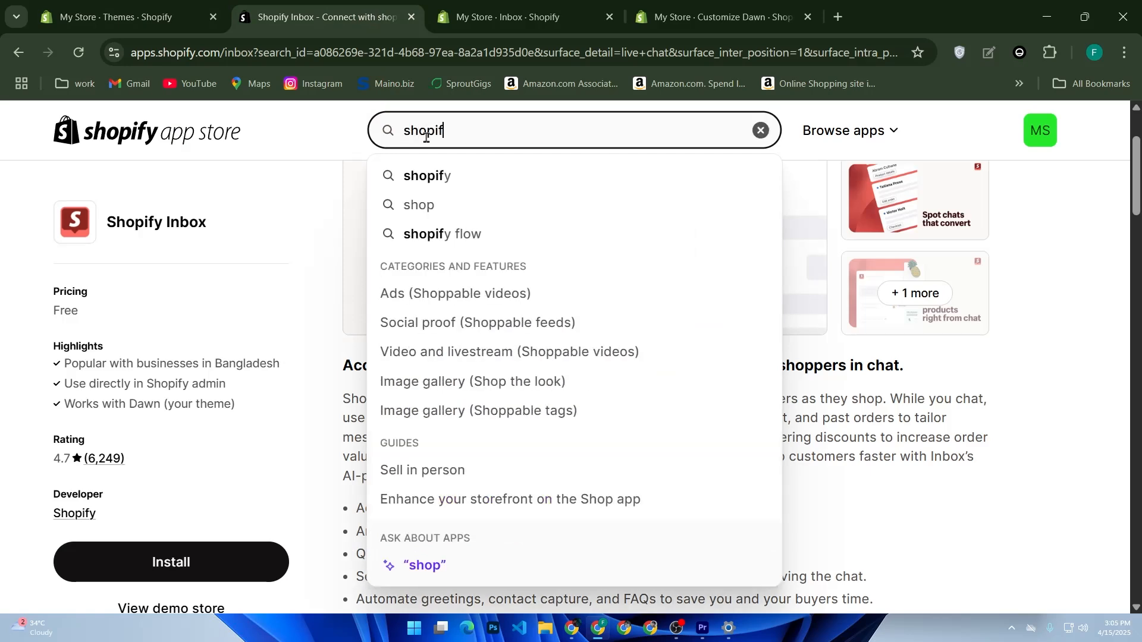
{"action": "type", "text": "y inbox mobile a"}
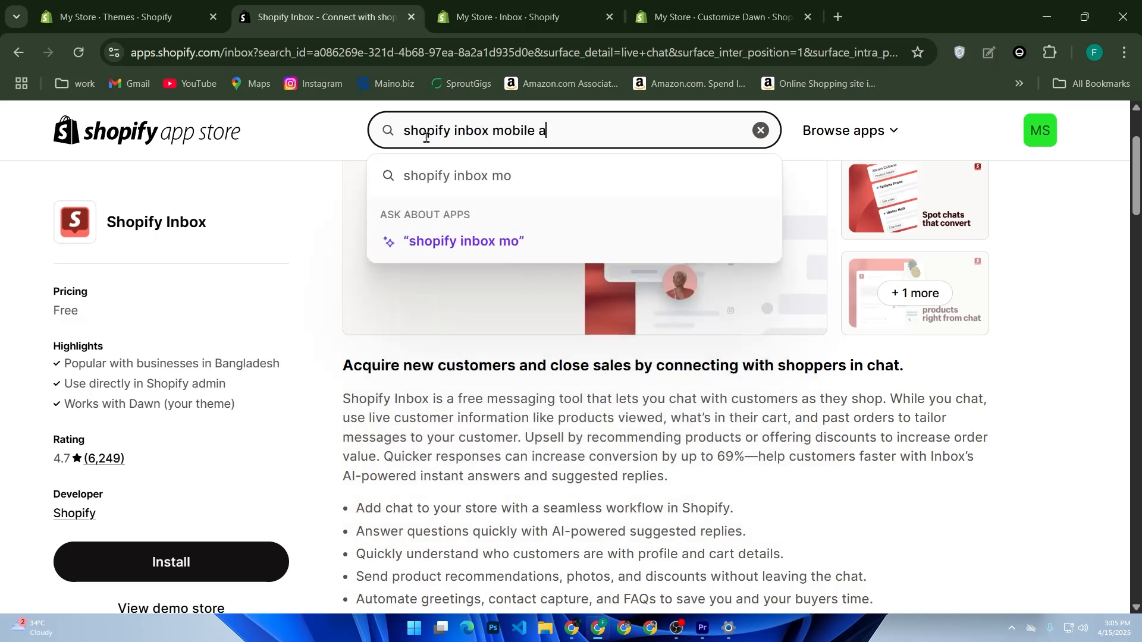
{"action": "type", "text": "pp"}
{"action": "key", "text": "Return"}
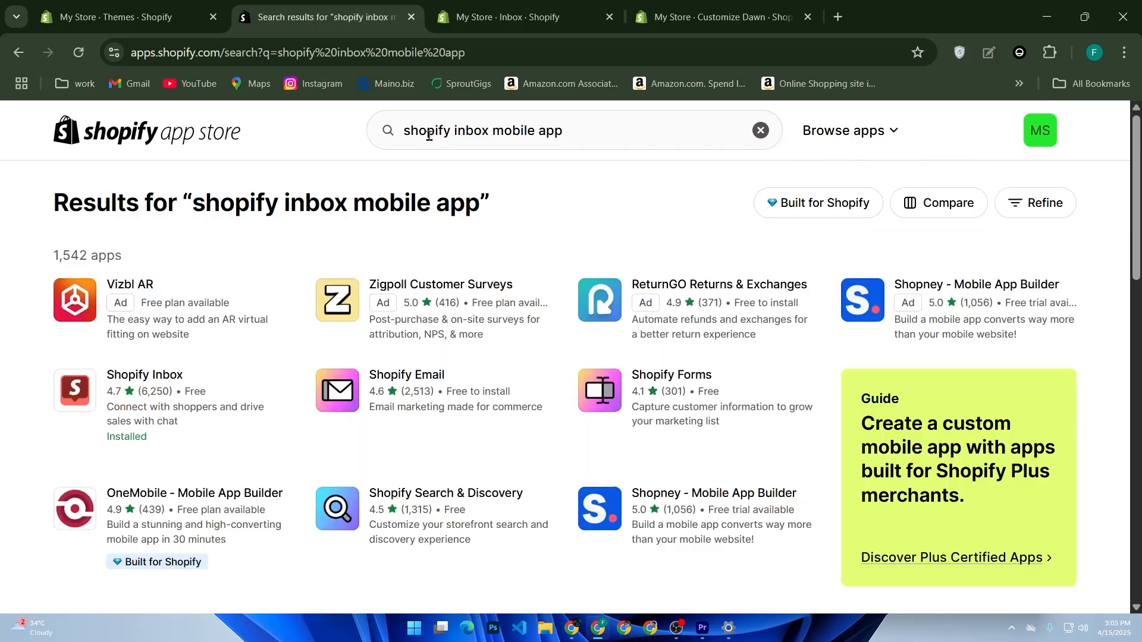
{"action": "left_click", "coordinate": [145, 374]}
View the live storefront from the admin's Online Store themes page and check it for the chat widget
{"action": "left_click", "coordinate": [198, 5]}
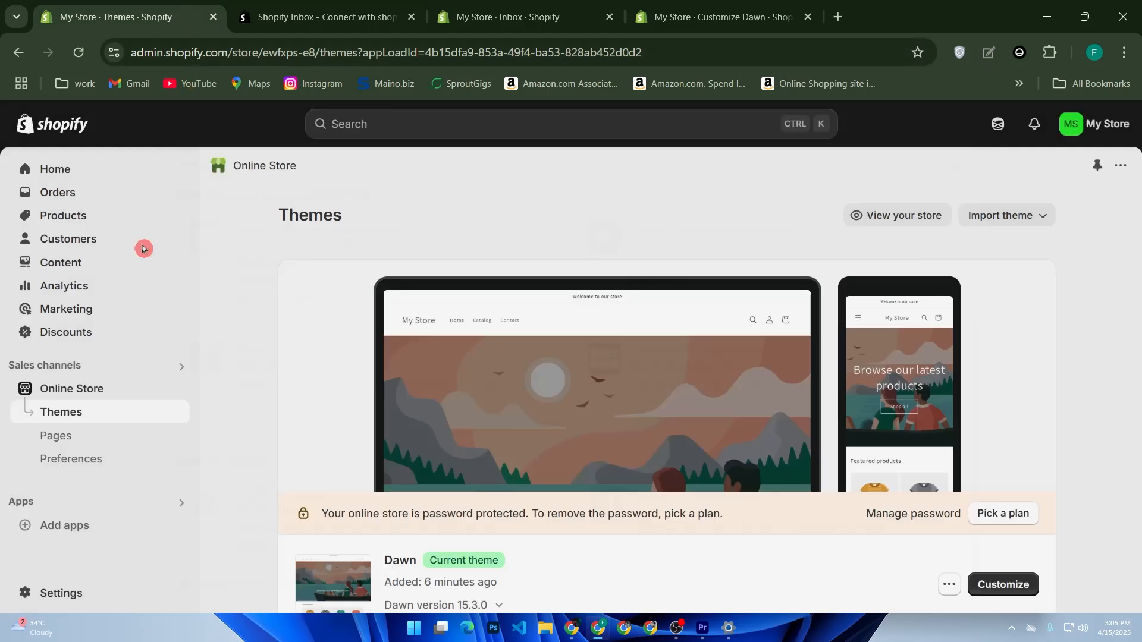
{"action": "left_click", "coordinate": [145, 247]}
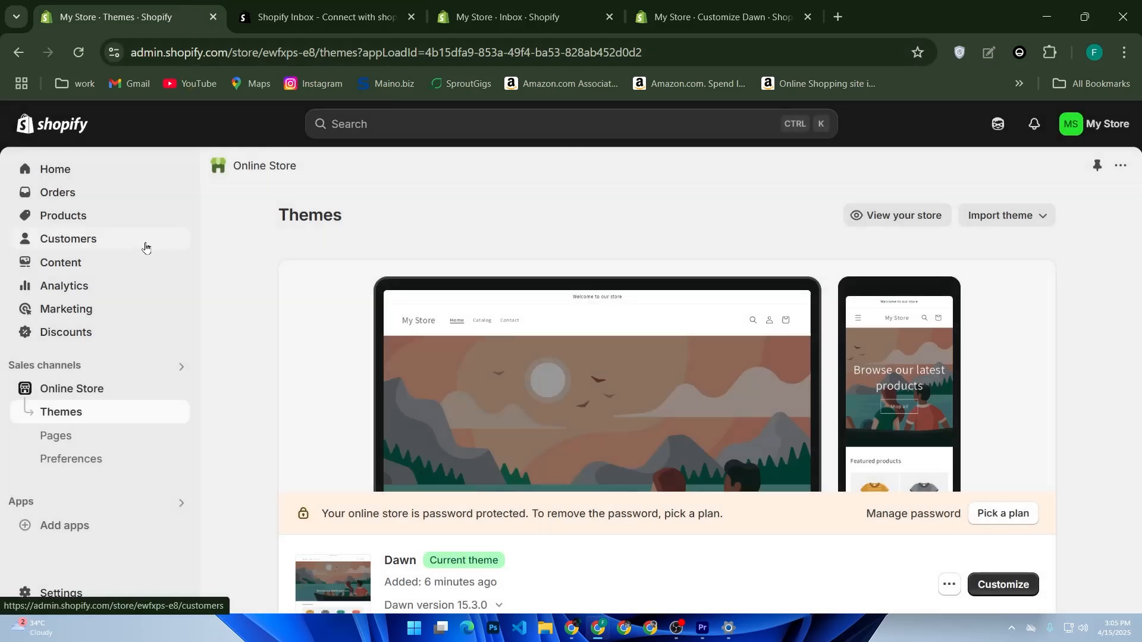
{"action": "left_click", "coordinate": [81, 171]}
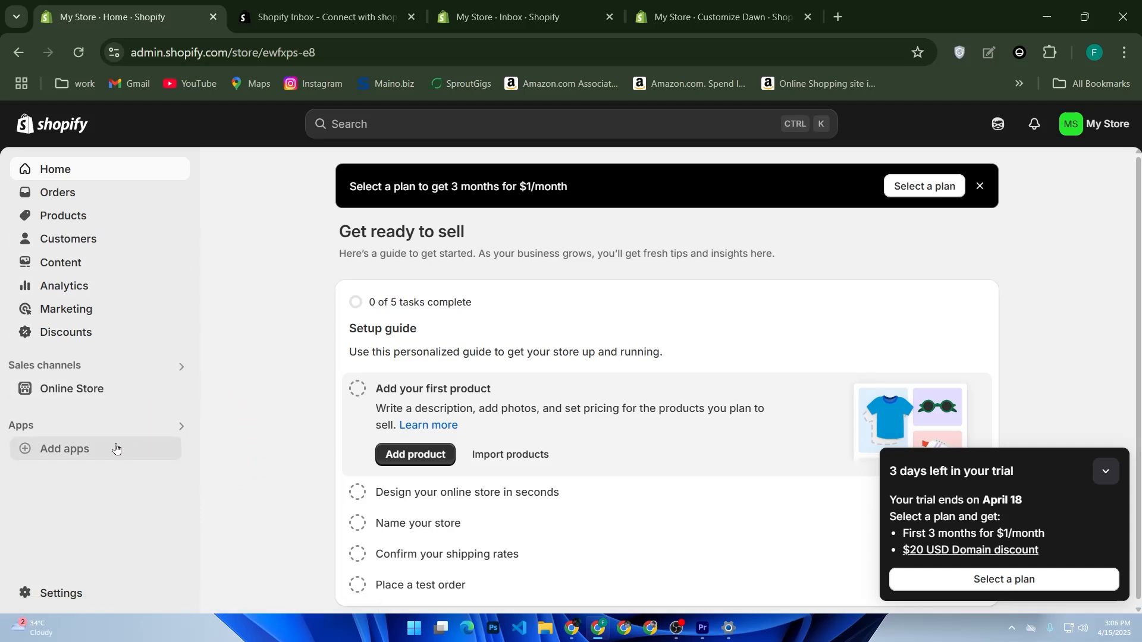
{"action": "left_click", "coordinate": [69, 390]}
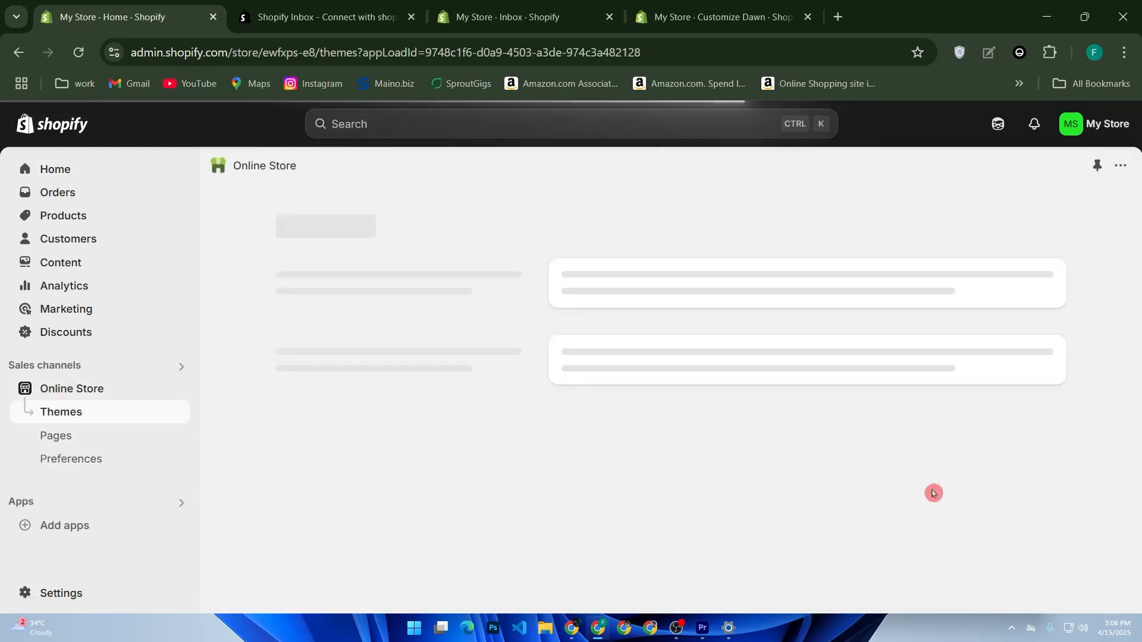
{"action": "left_click", "coordinate": [926, 221]}
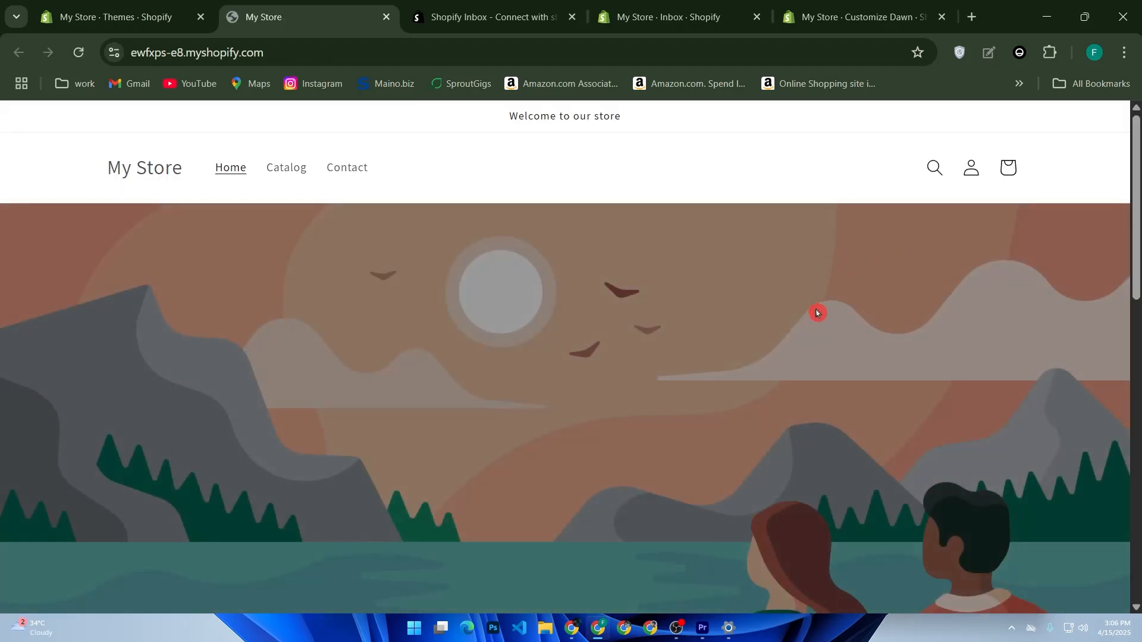
{"action": "left_click_drag", "start_coordinate": [1134, 210], "coordinate": [1135, 113]}
Save the online store chat changes to the Dawn theme in the theme editor
{"action": "left_click", "coordinate": [862, 17]}
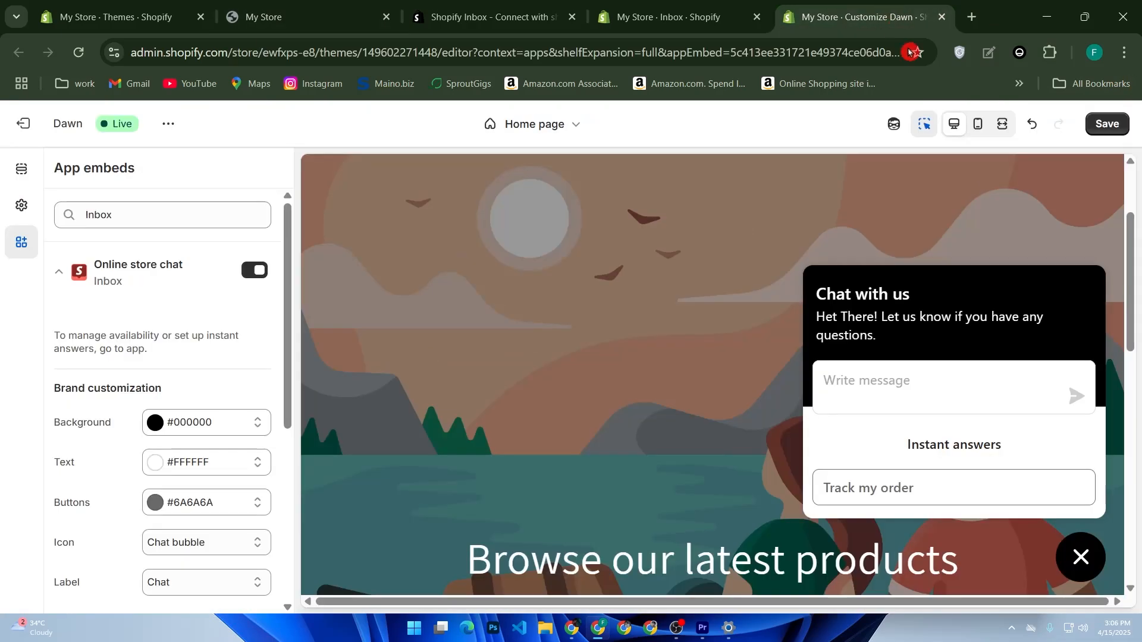
{"action": "left_click", "coordinate": [1083, 124]}
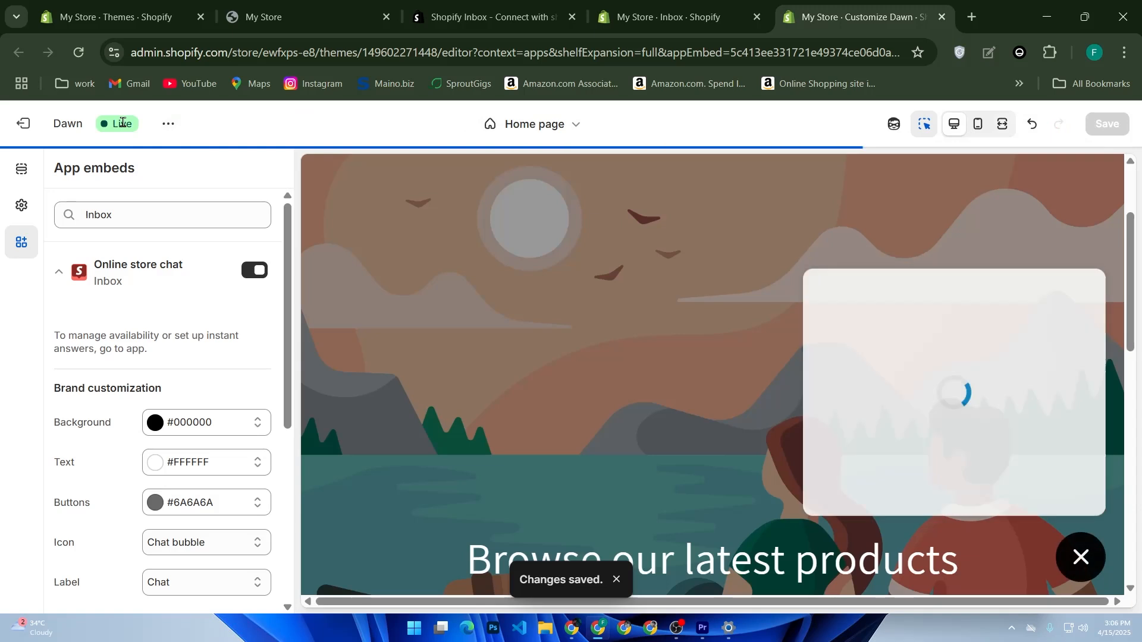
{"action": "left_click", "coordinate": [168, 126]}
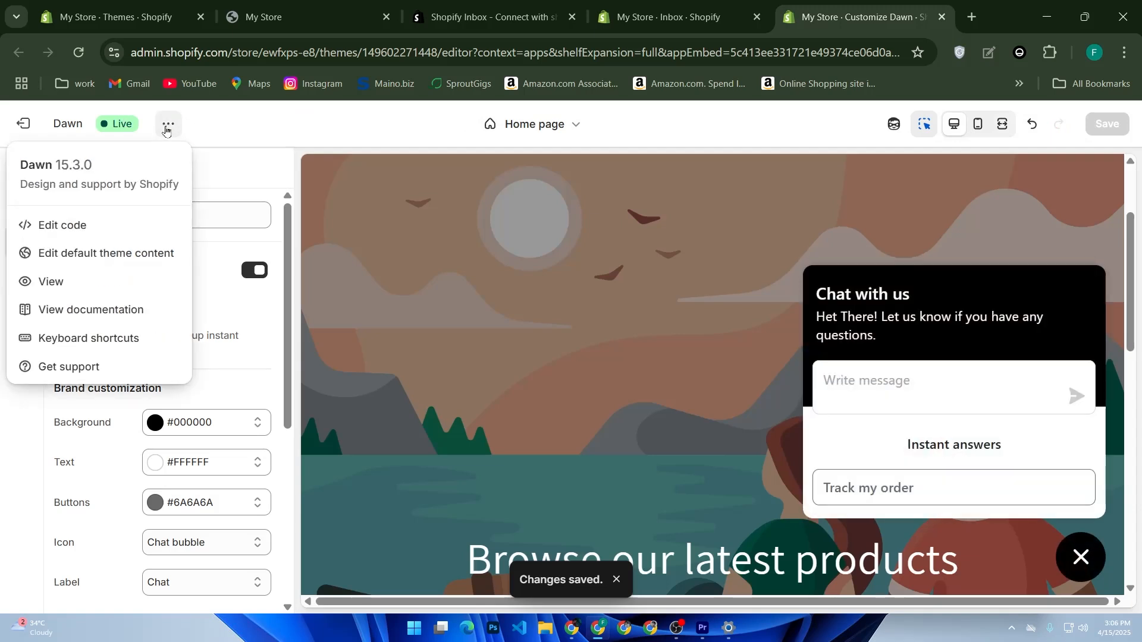
{"action": "left_click", "coordinate": [541, 126]}
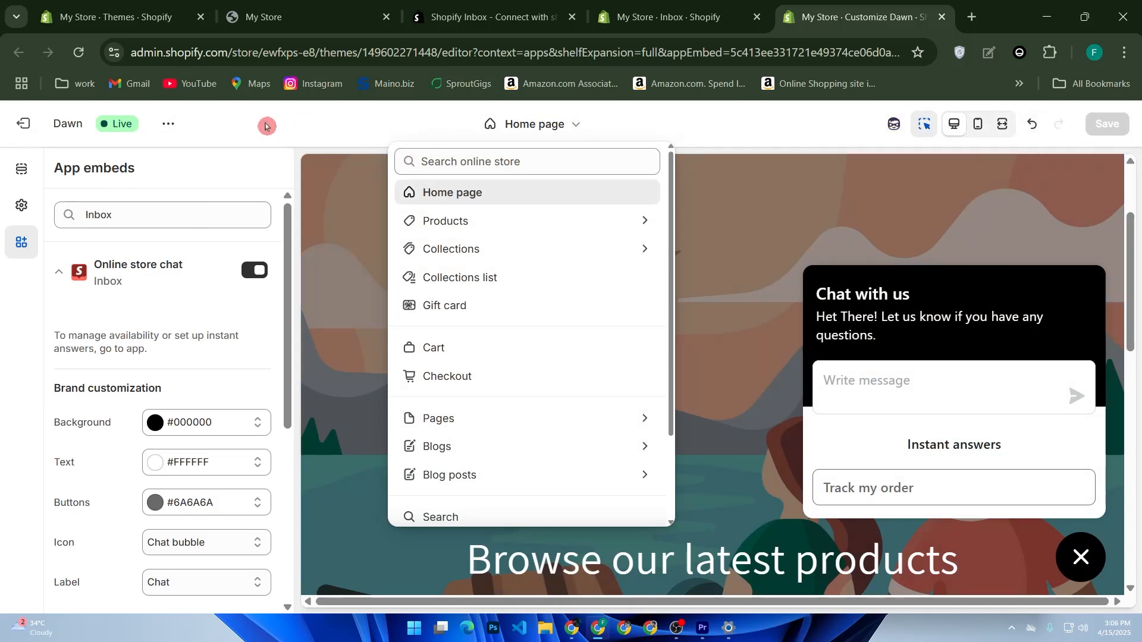
View the saved theme's storefront and open its chat widget near the featured products
{"action": "left_click", "coordinate": [166, 126]}
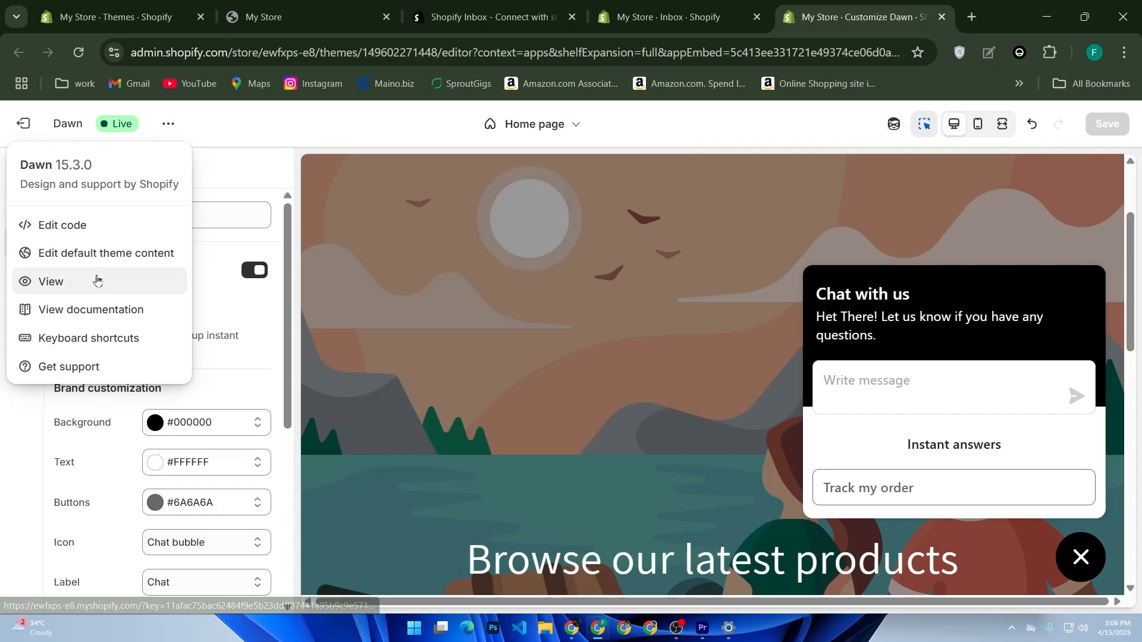
{"action": "left_click", "coordinate": [59, 281]}
{"action": "scroll", "coordinate": [592, 303], "scroll_direction": "down", "scroll_amount": 10}
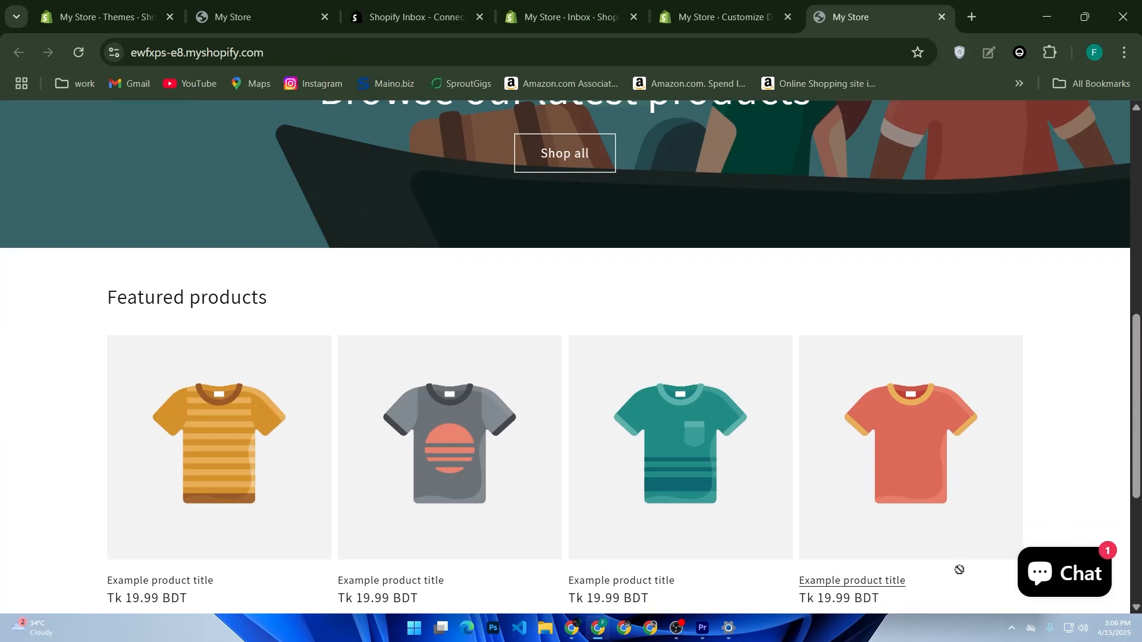
{"action": "left_click", "coordinate": [1058, 589]}
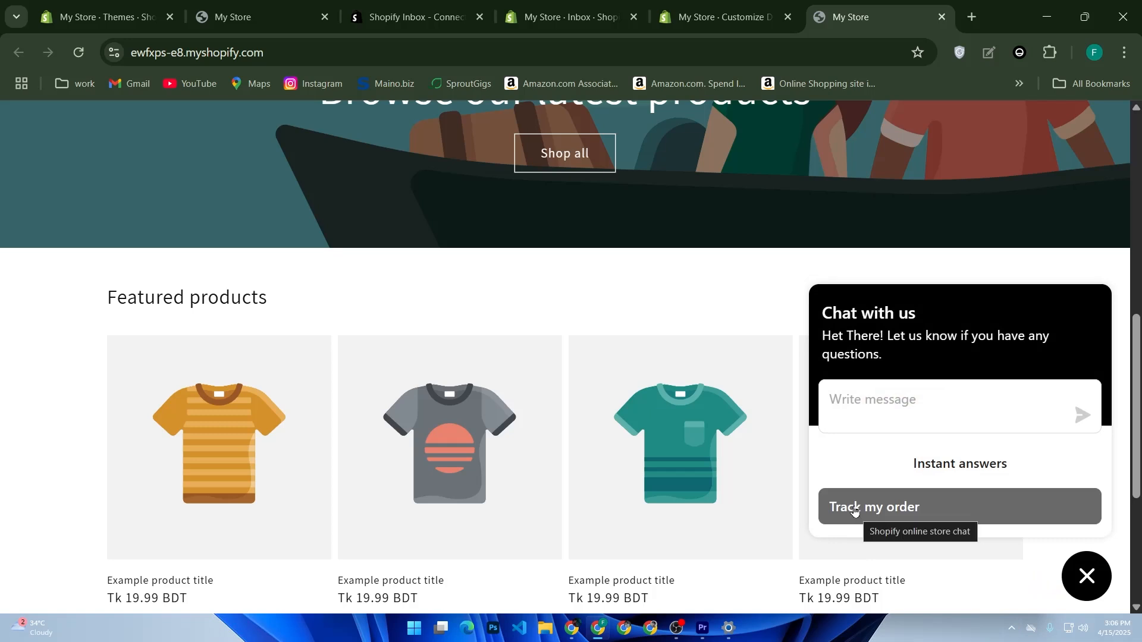
Submit the test message "hello!" in the storefront chat and examine the contact form's first and last name fields
{"action": "left_click", "coordinate": [887, 401]}
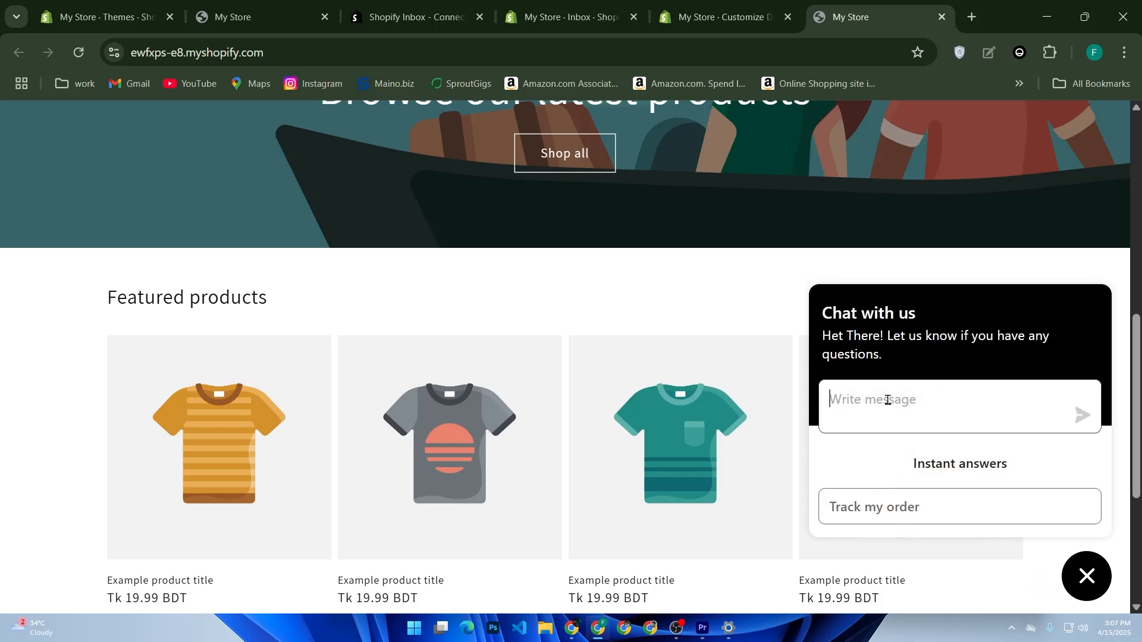
{"action": "type", "text": "hello!"}
{"action": "left_click", "coordinate": [1084, 419]}
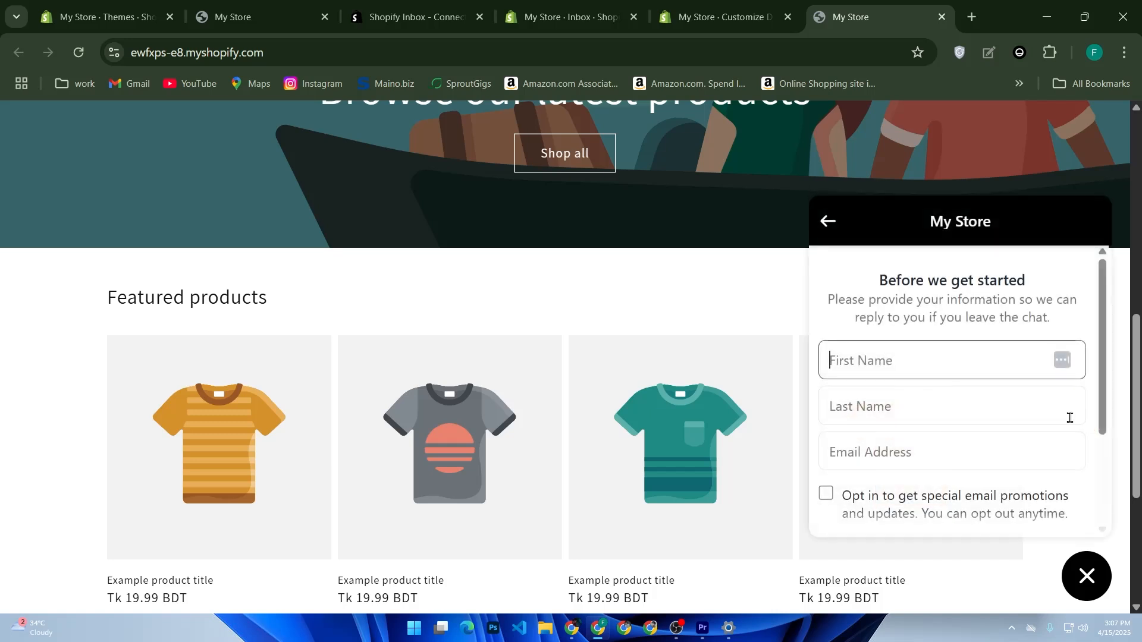
{"action": "left_click", "coordinate": [850, 363]}
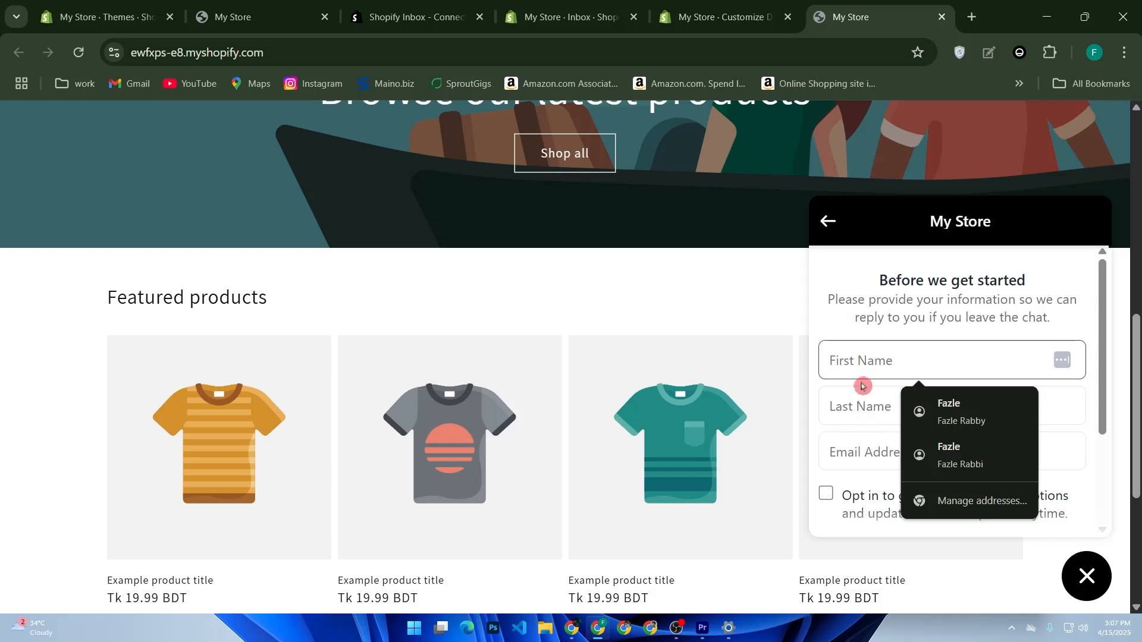
{"action": "left_click", "coordinate": [851, 407]}
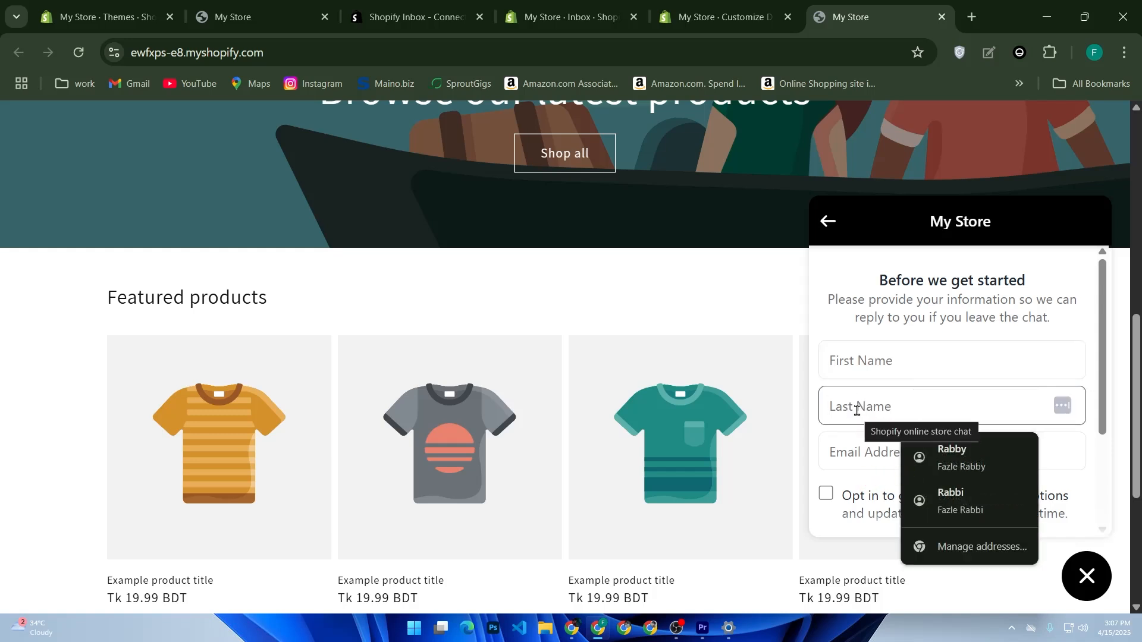